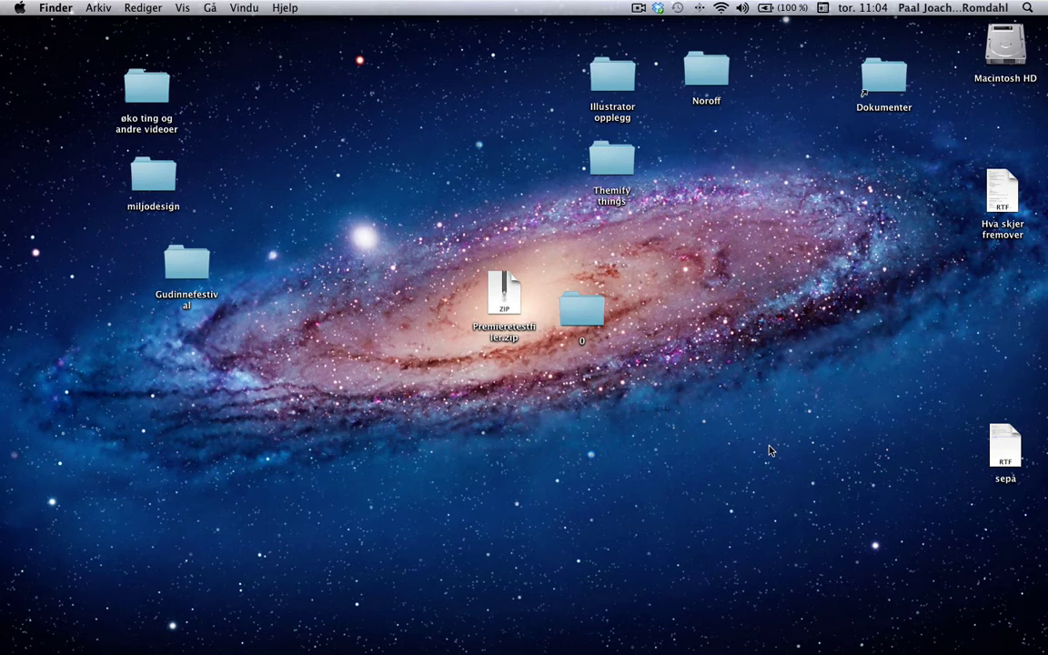
Step: Launch Adobe Premiere Pro CS6 from its folder in the Dock's Programmer stack
mouse_move(701, 646)
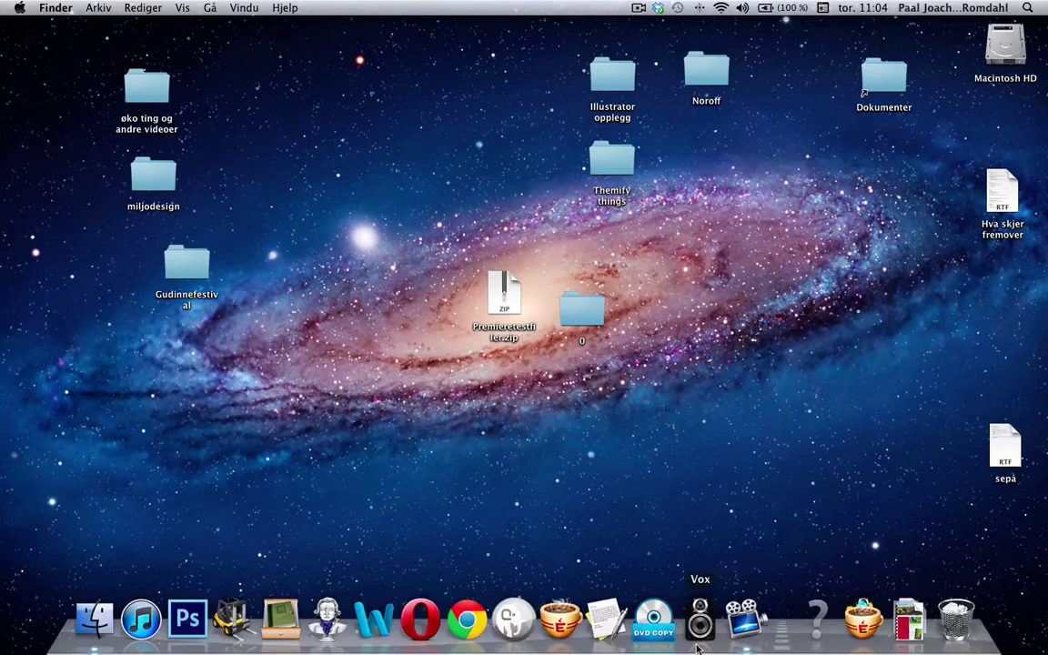
click(860, 619)
click(686, 430)
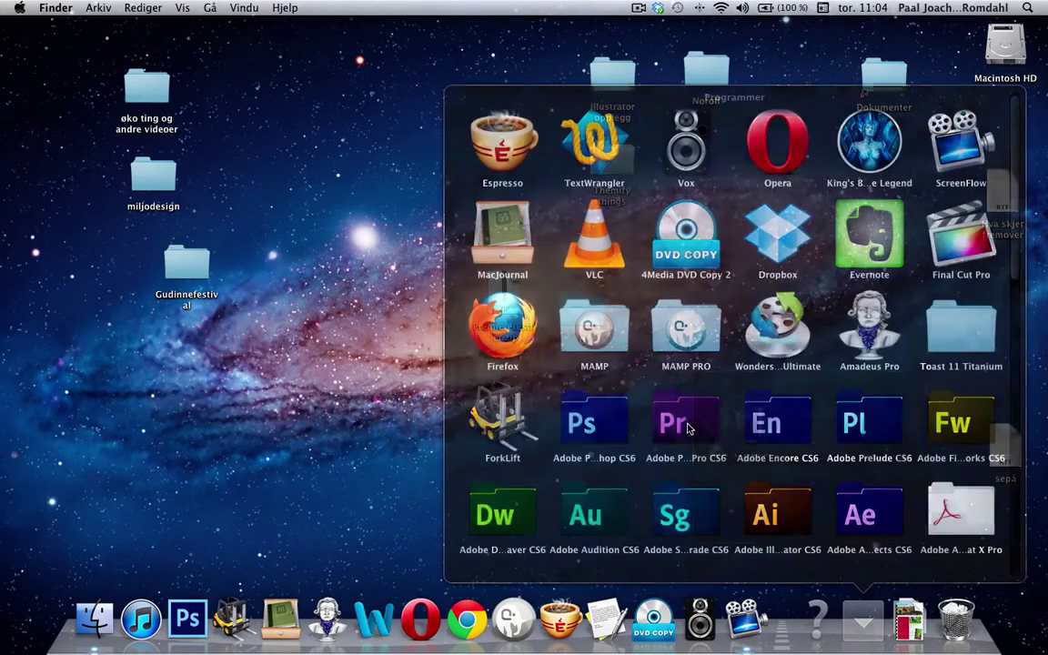
click(756, 448)
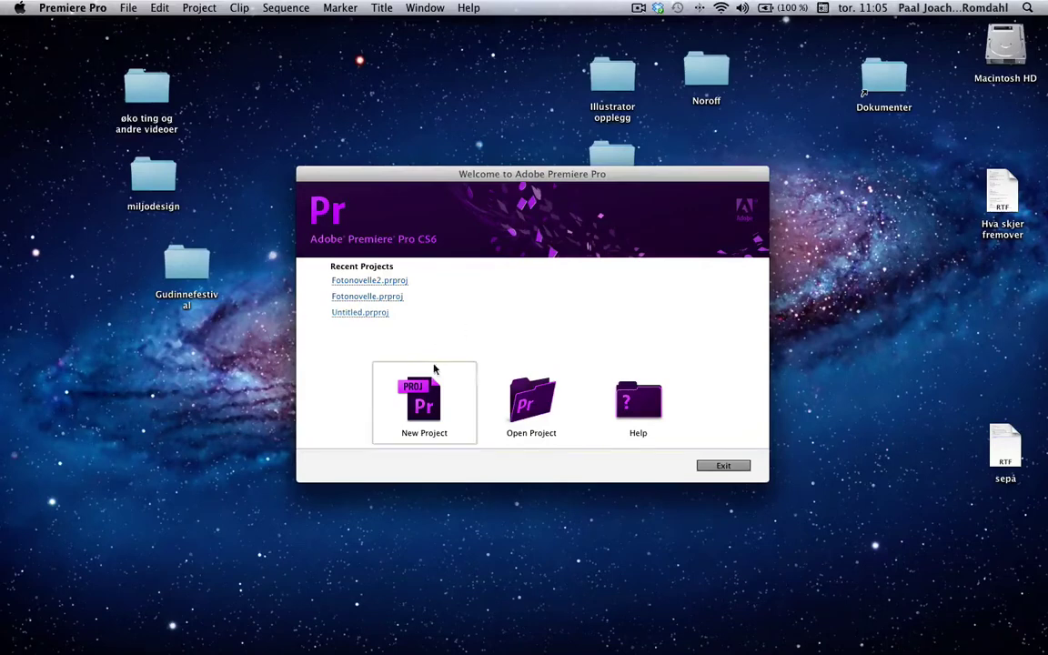
Step: Create a new project named Fotonovelle3 with the default settings
click(374, 362)
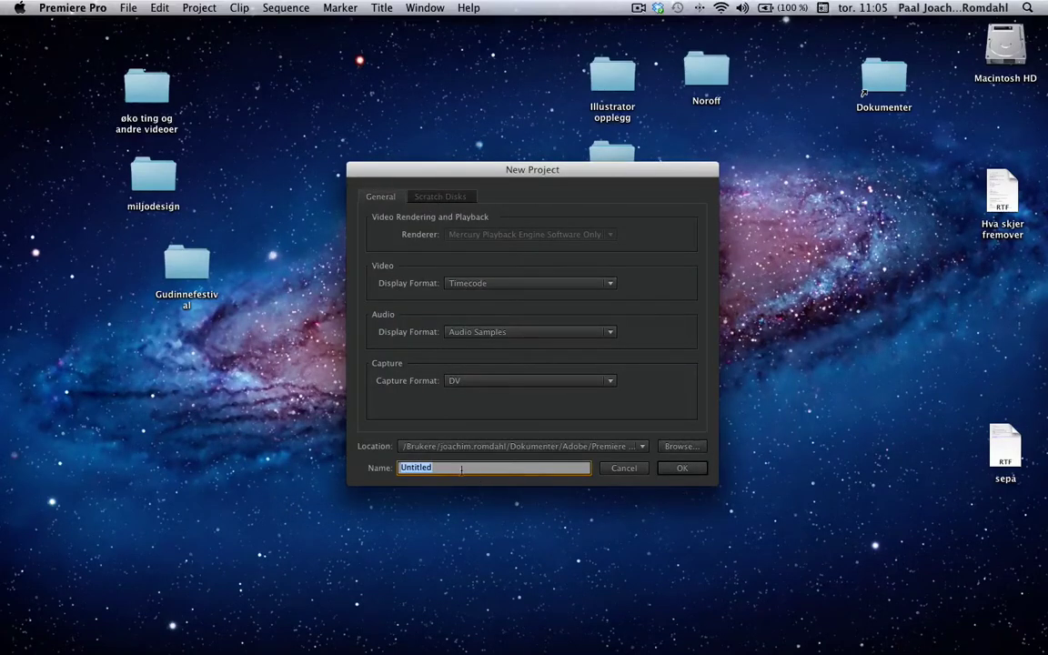
text(Fotonovelle3)
click(681, 469)
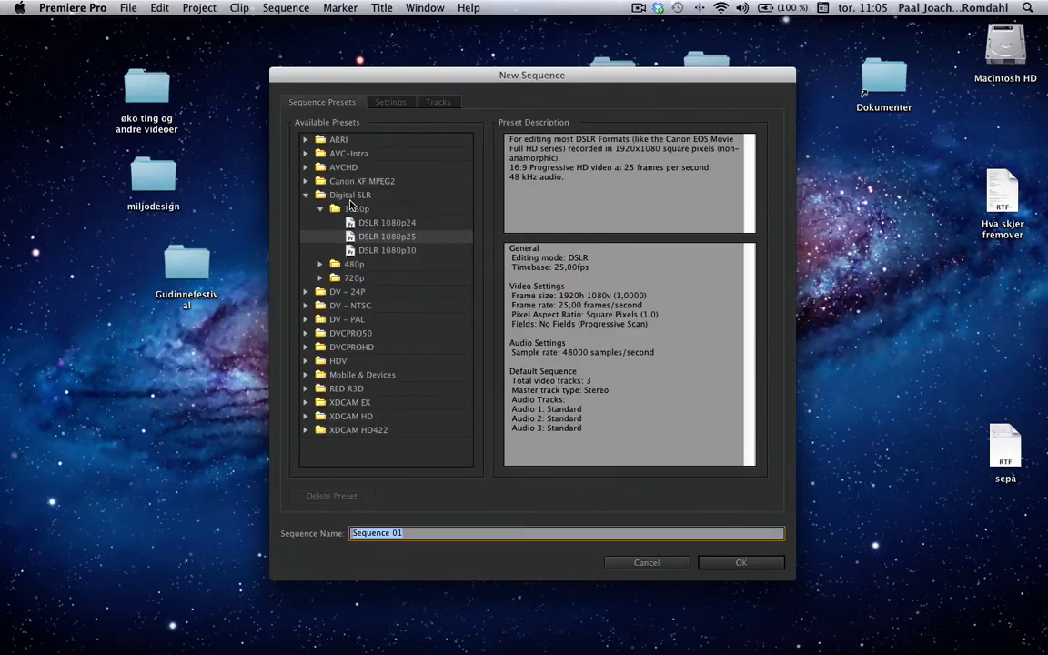
Step: Create Sequence 01 using the Digital SLR > 1080p > DSLR 1080p25 preset
click(382, 240)
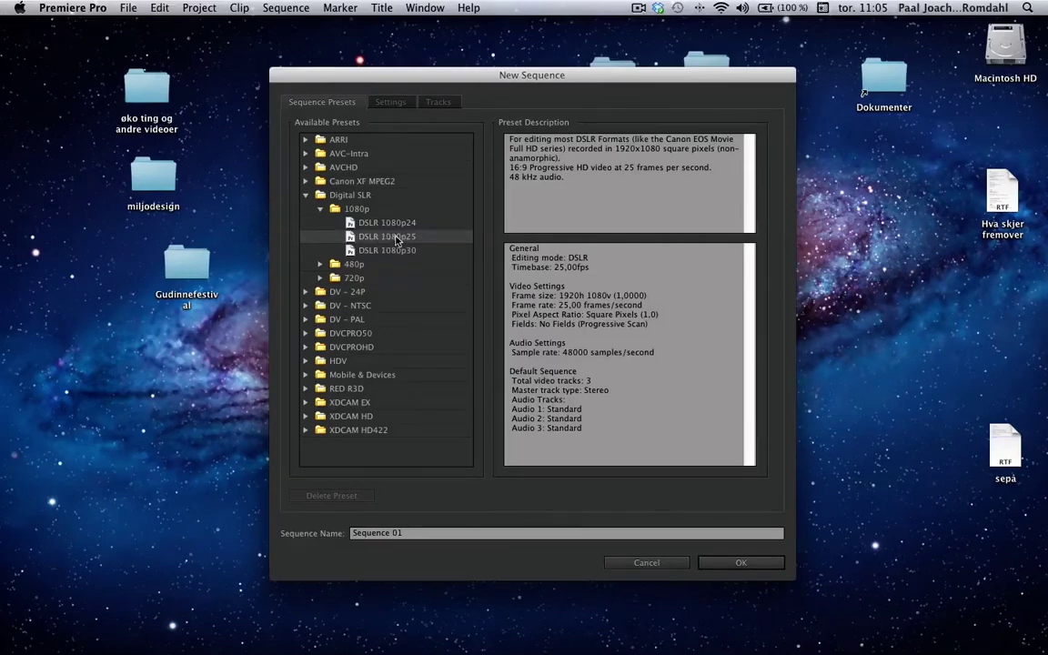
click(743, 563)
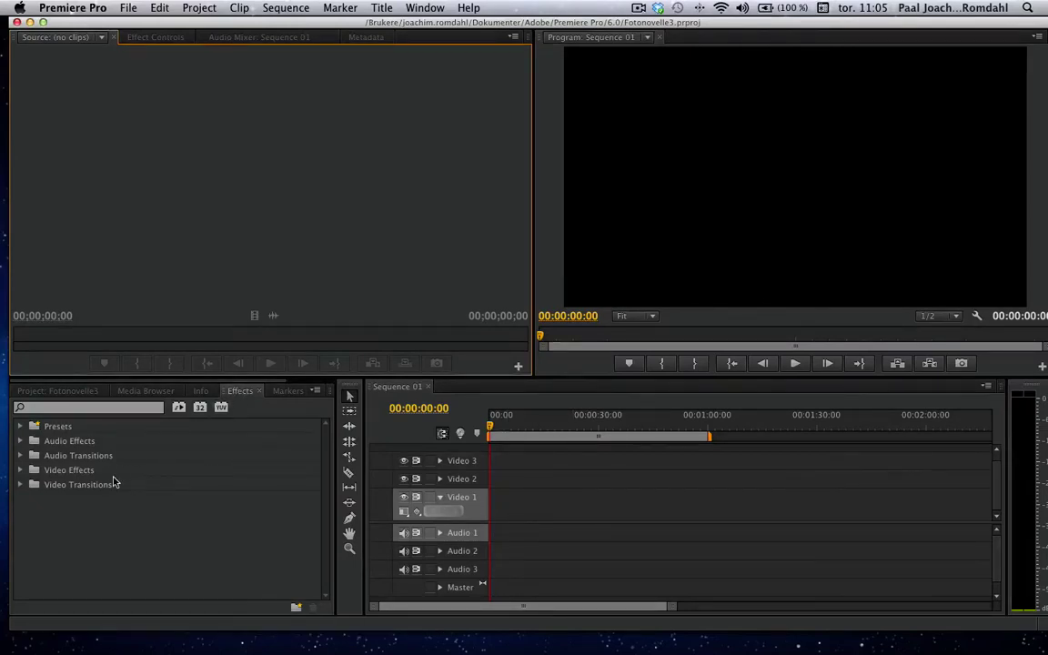
Step: Browse the Media Browser through Macintosh HD > Brukere > home > Skrivebord to folder 0
click(80, 393)
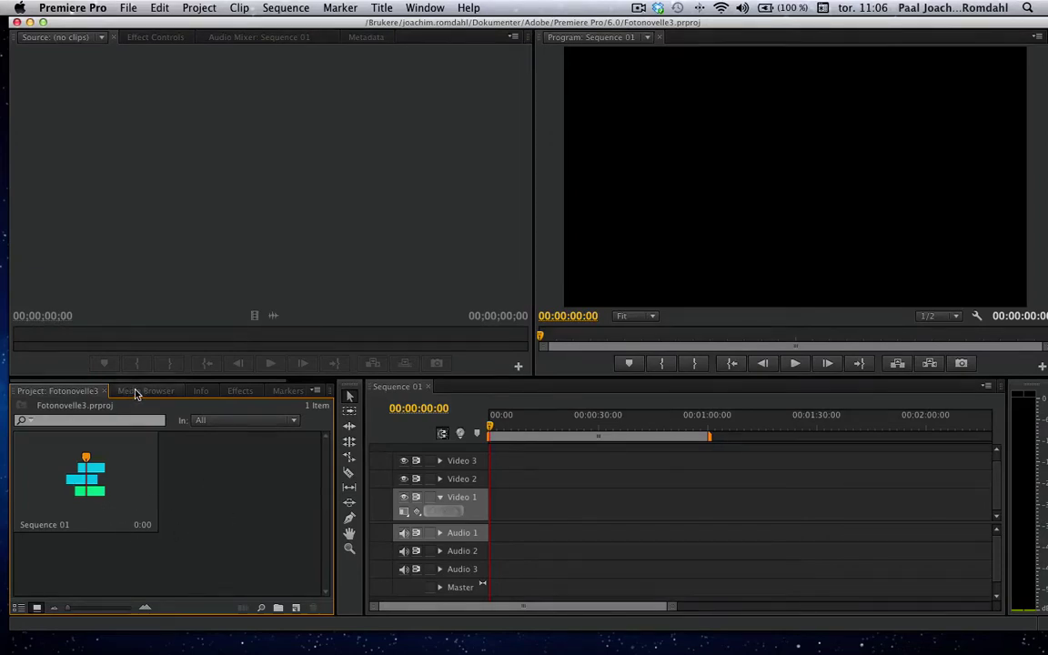
click(136, 393)
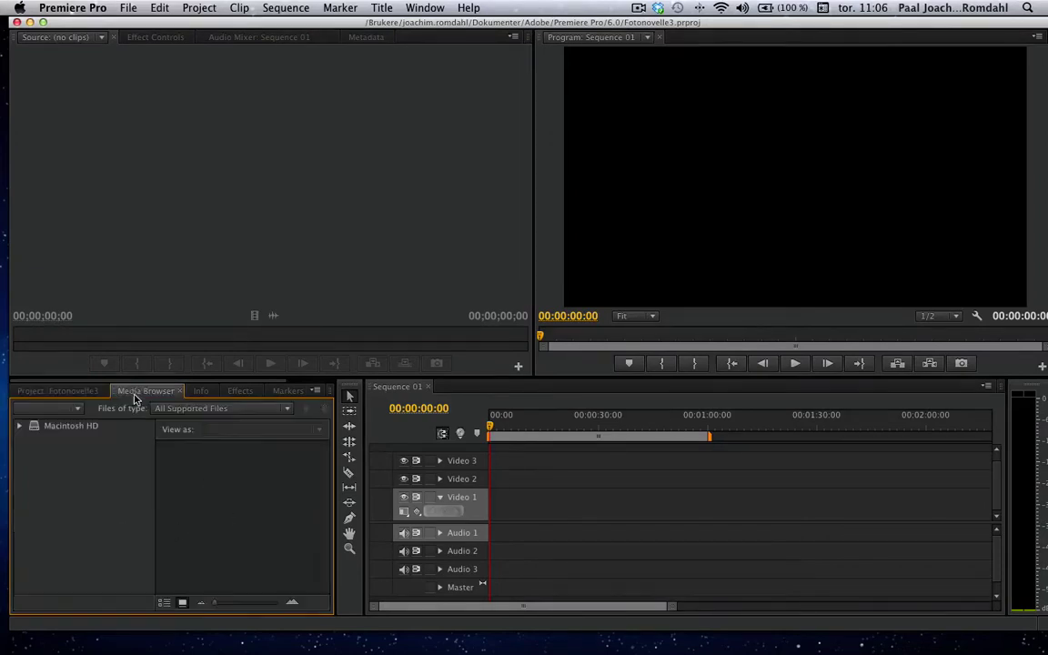
click(19, 427)
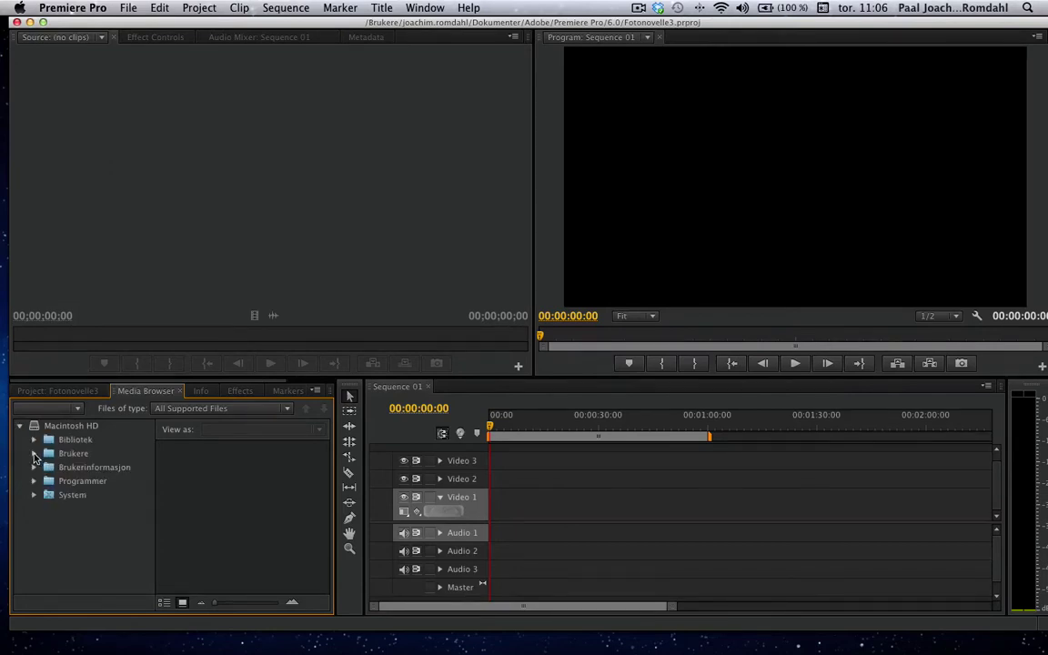
click(34, 454)
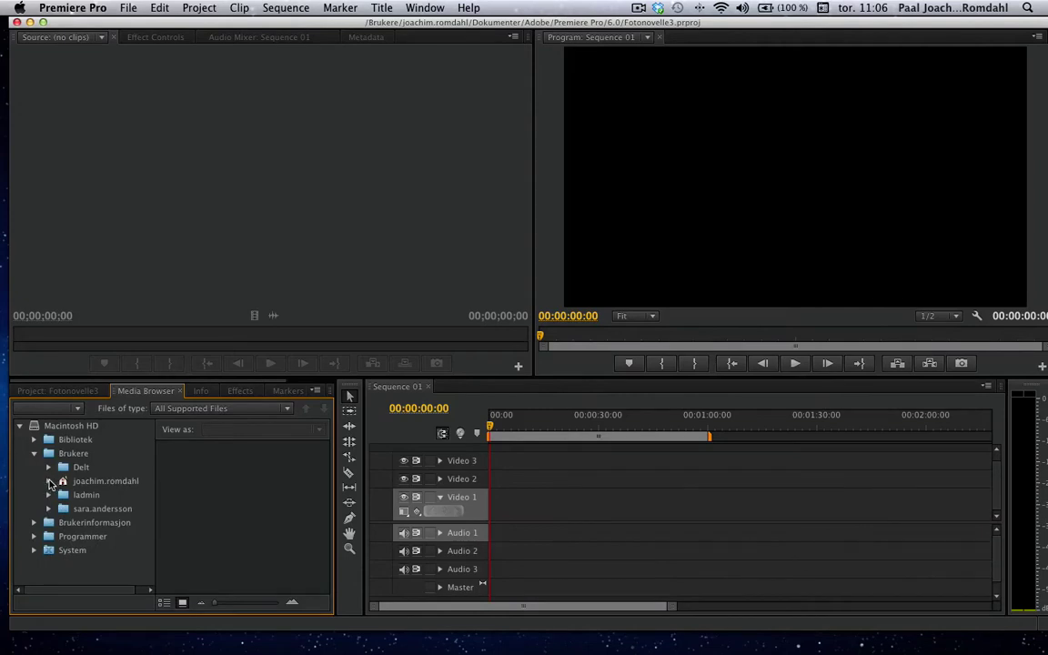
click(49, 482)
scroll(75, 455, down, 2)
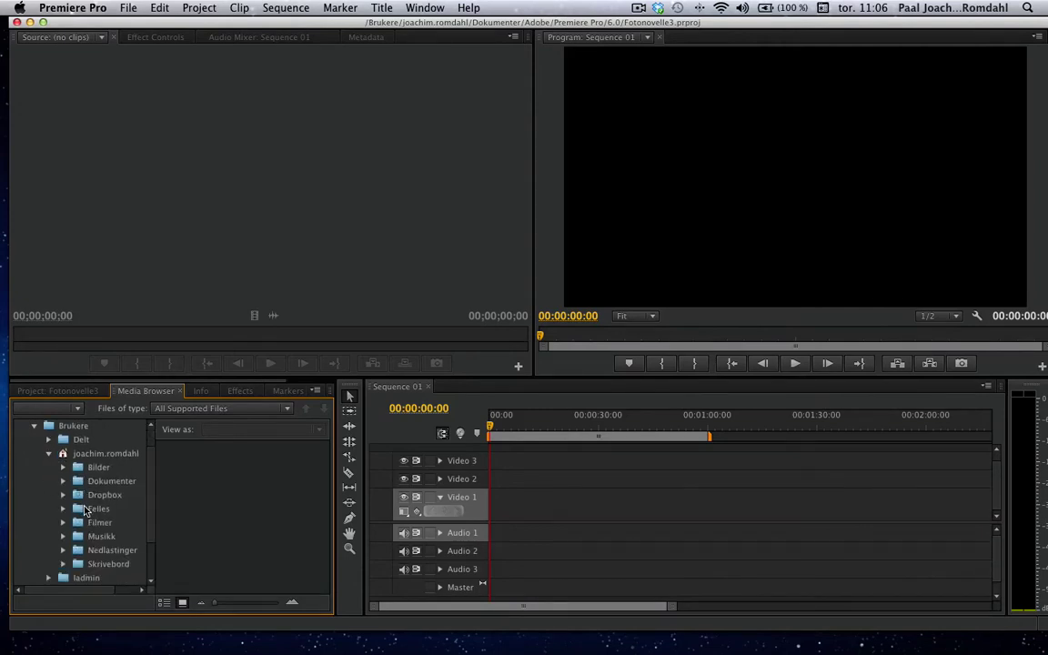
click(81, 566)
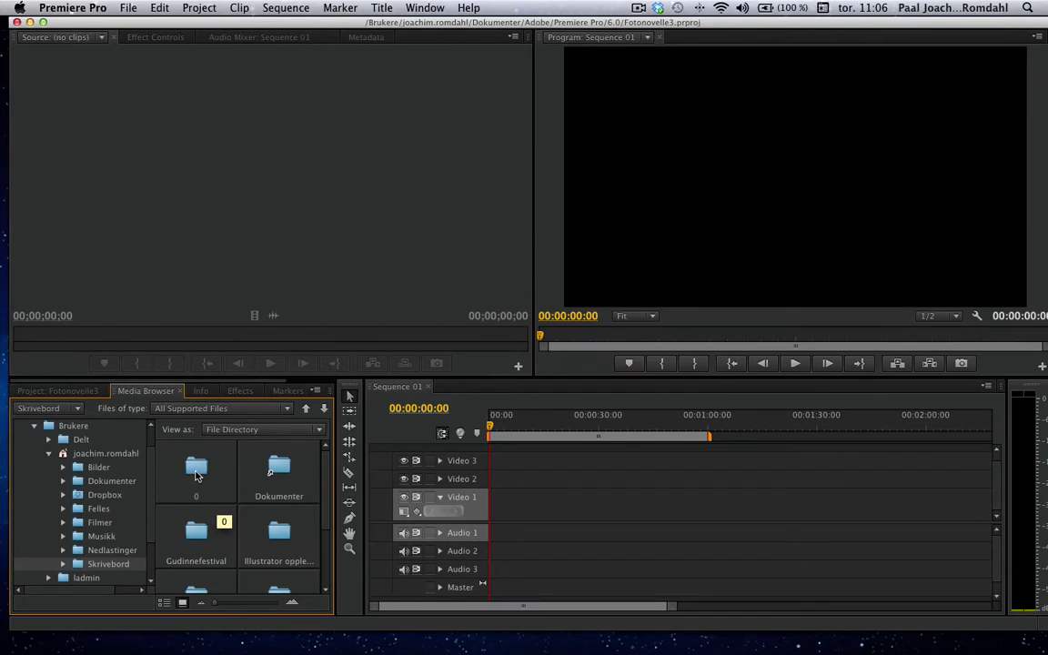
double_click(196, 470)
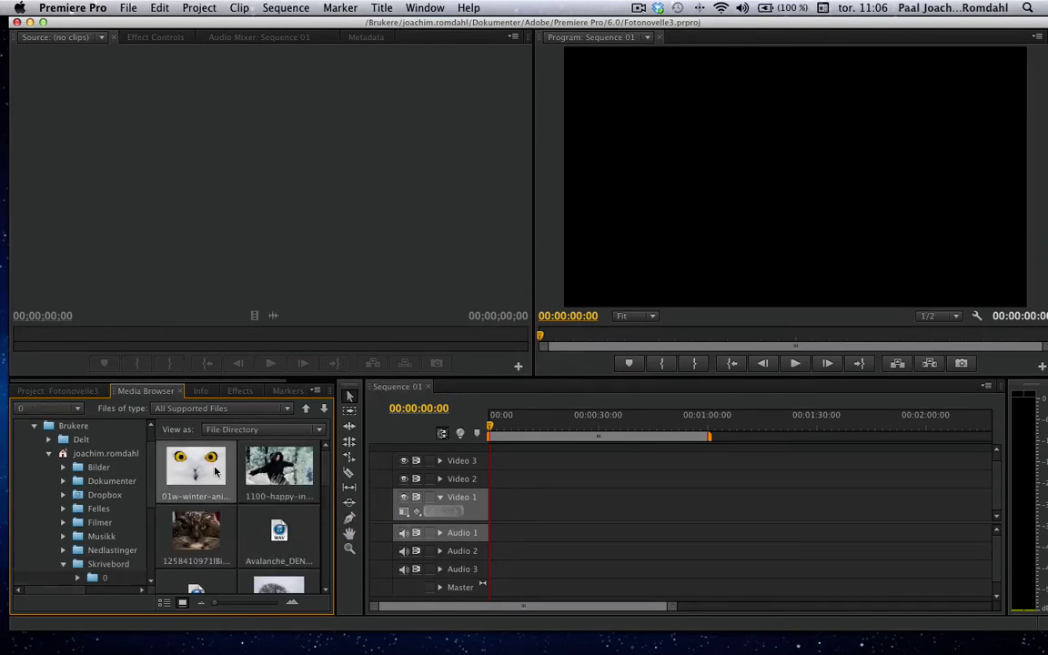
Step: Import the winter photos and sound files into the project bin, then select the owl photo
drag(326, 450, 329, 589)
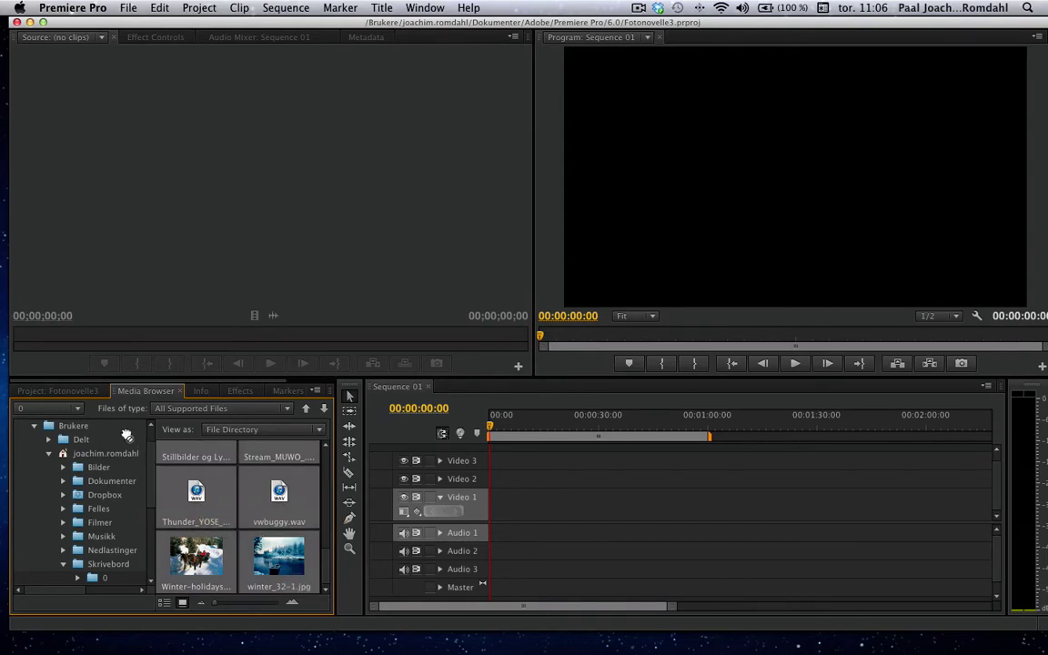
click(67, 391)
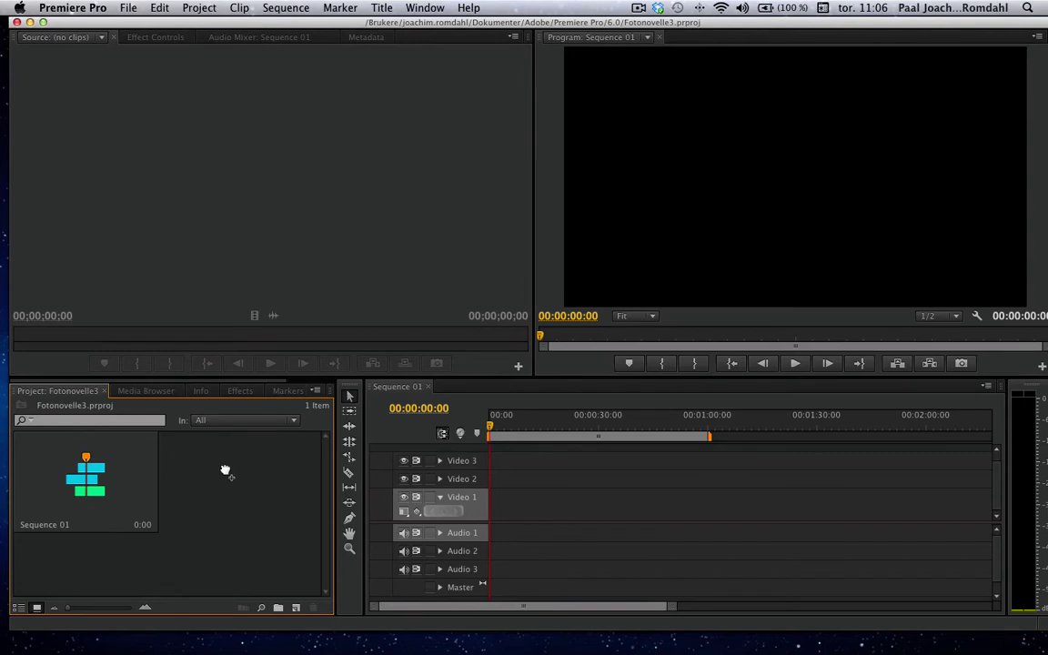
drag(225, 470, 298, 515)
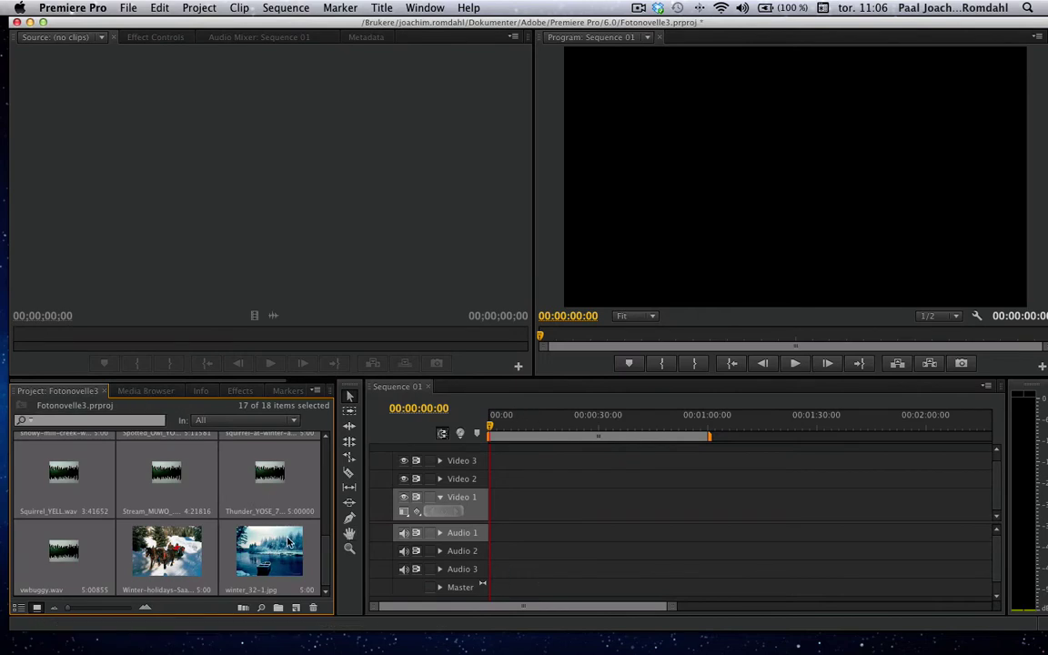
scroll(318, 510, up, 3)
scroll(320, 473, up, 3)
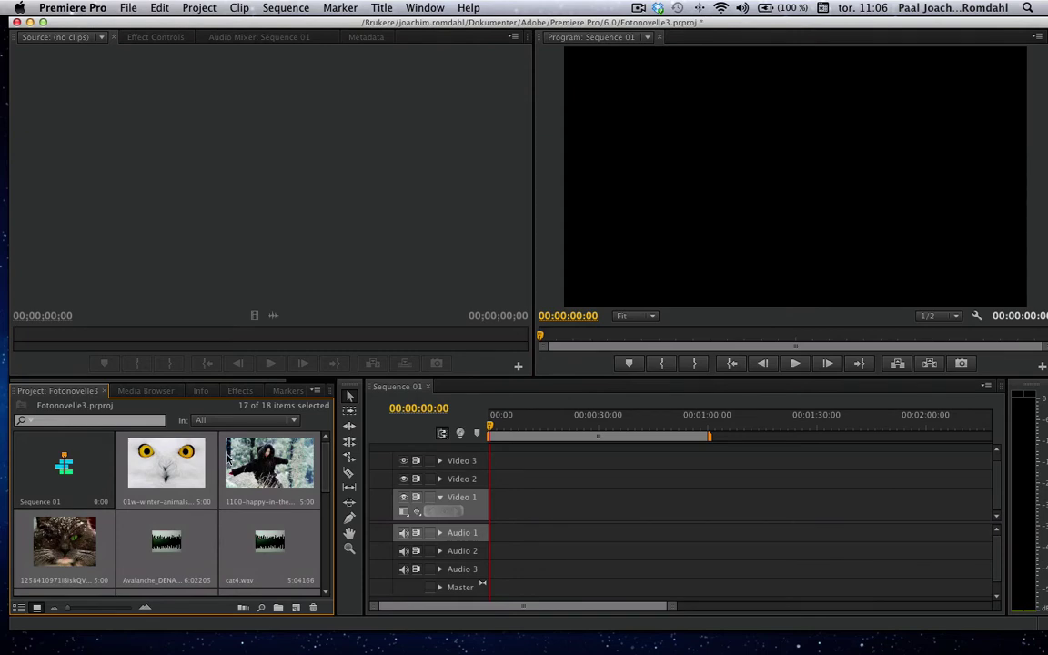
click(180, 483)
Step: Place the owl photo on Video 1, trim it to 21:00, and add the 1100-happy photo after it
mouse_move(169, 473)
mouse_down()
mouse_move(492, 500)
mouse_move(622, 498)
mouse_up()
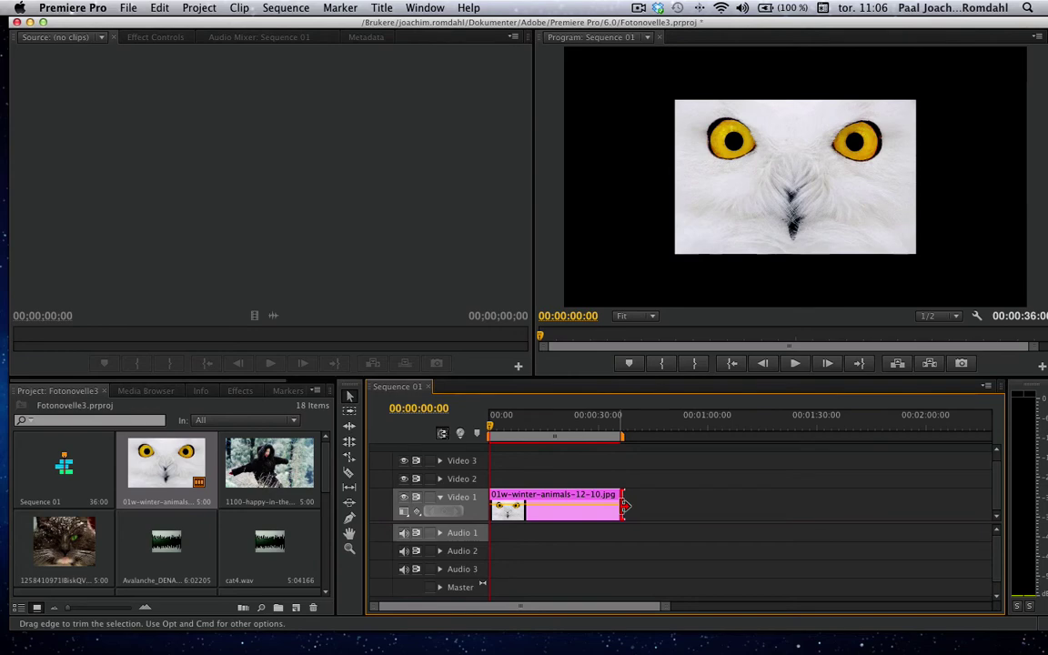
drag(627, 508, 515, 505)
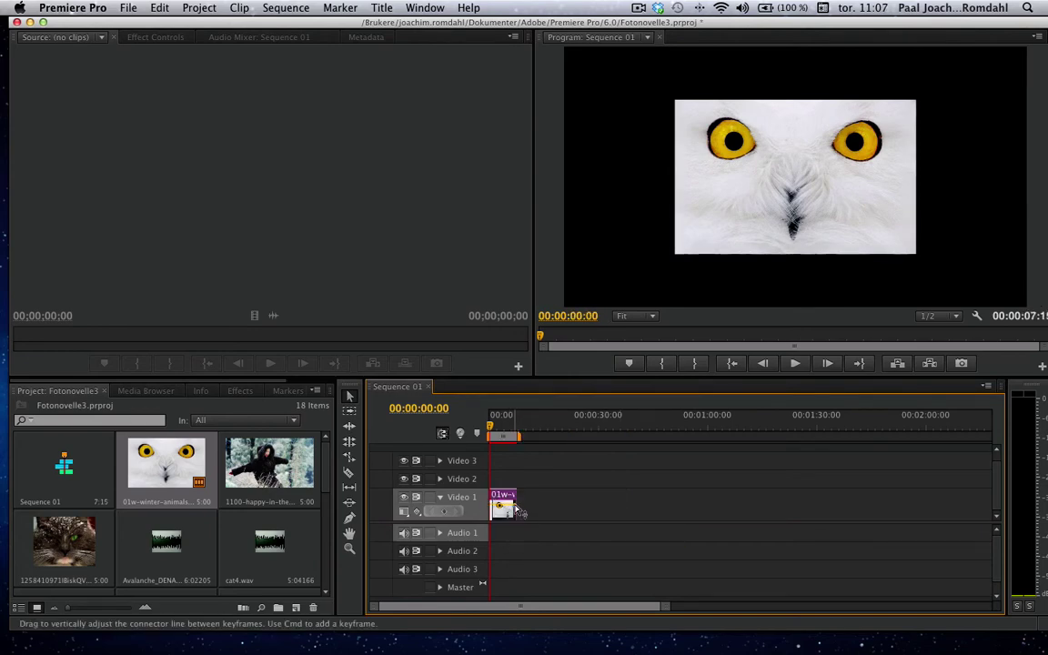
drag(523, 501, 570, 505)
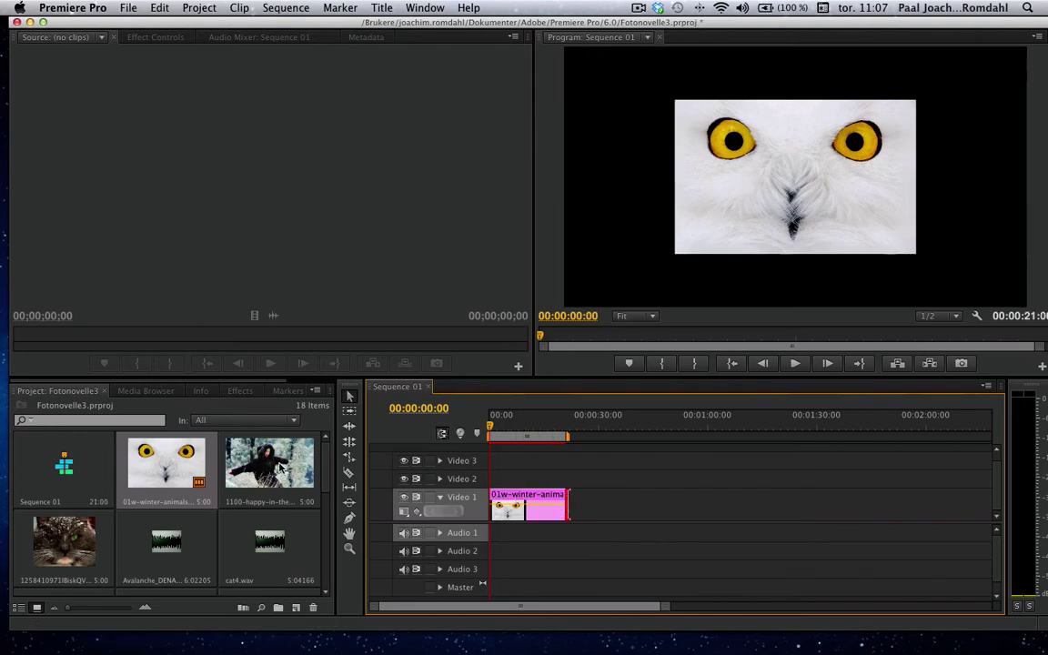
mouse_move(269, 459)
mouse_down()
mouse_move(596, 482)
mouse_move(582, 507)
mouse_move(651, 499)
mouse_up()
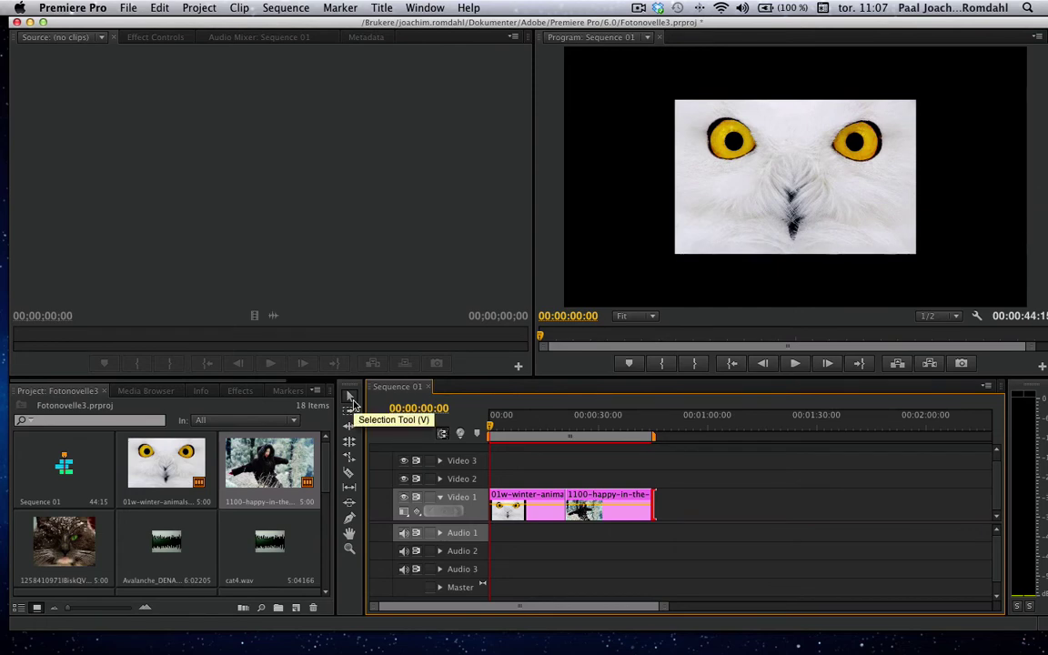
click(350, 549)
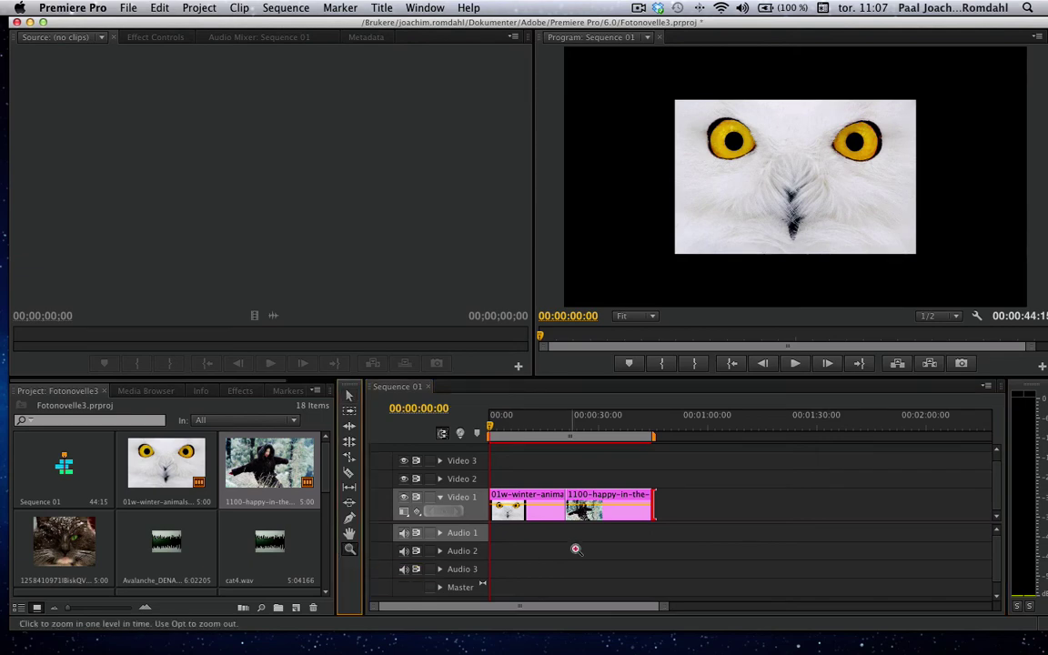
click(580, 519)
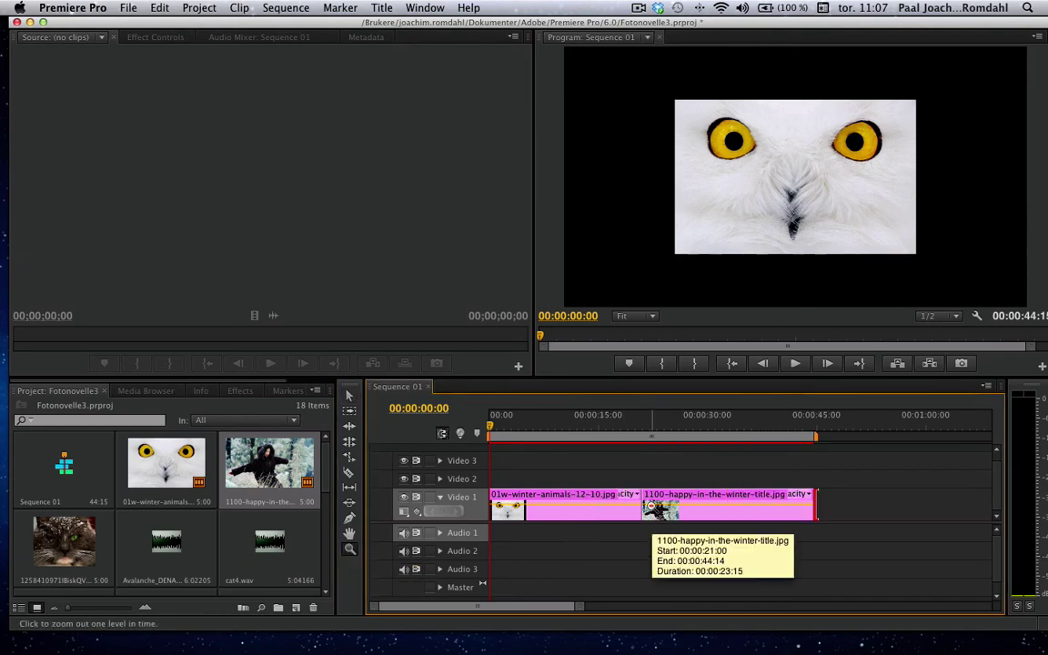
alt+click(651, 505)
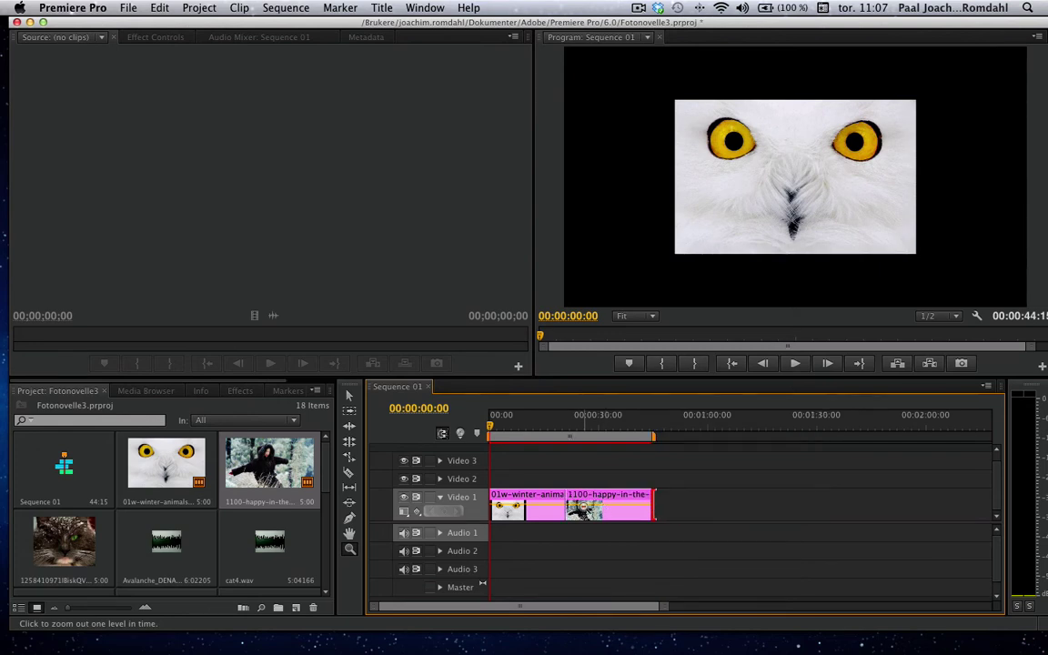
click(584, 507)
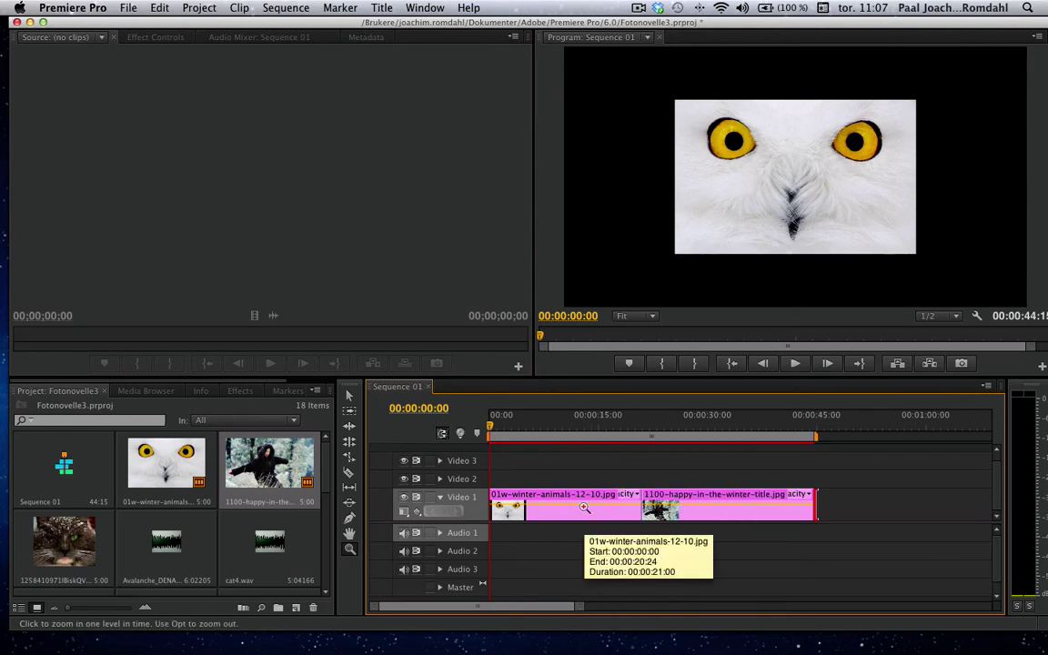
alt+click(584, 508)
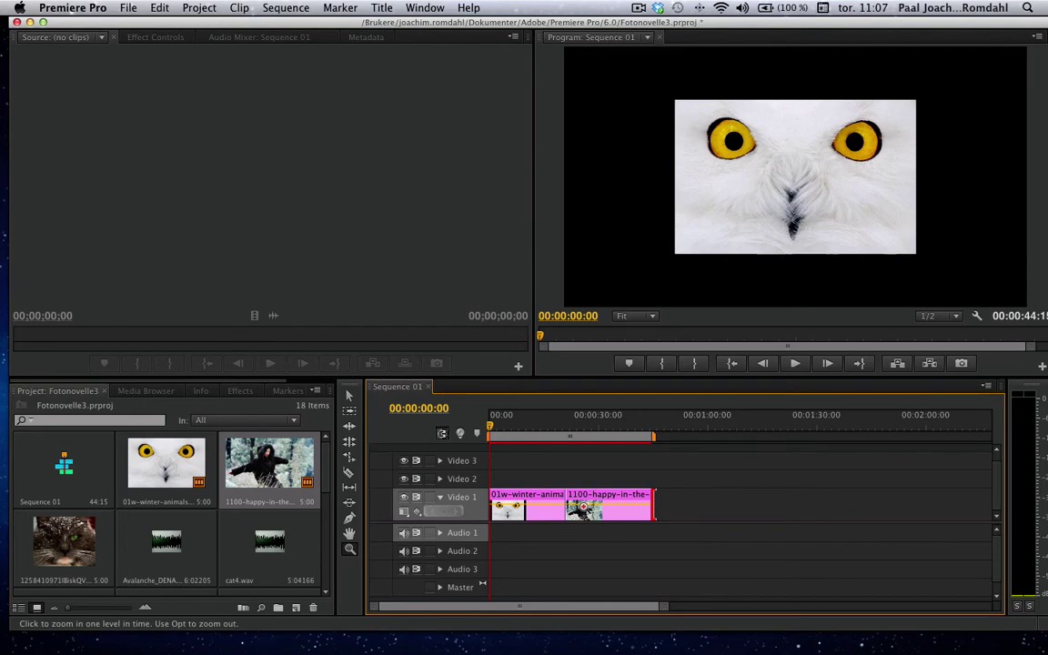
click(584, 508)
click(350, 396)
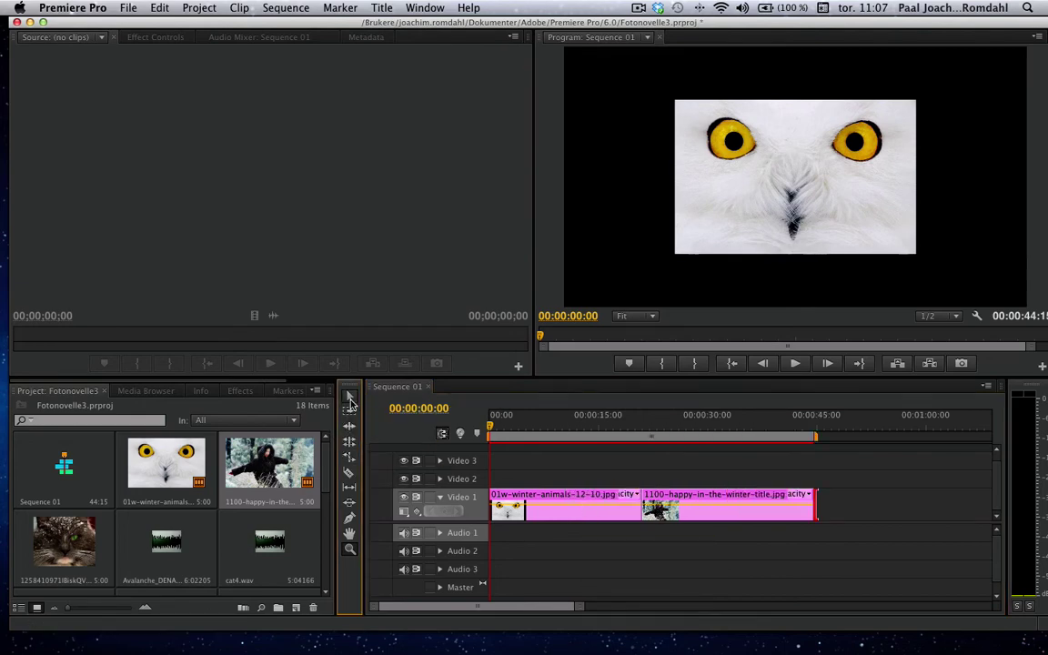
click(171, 550)
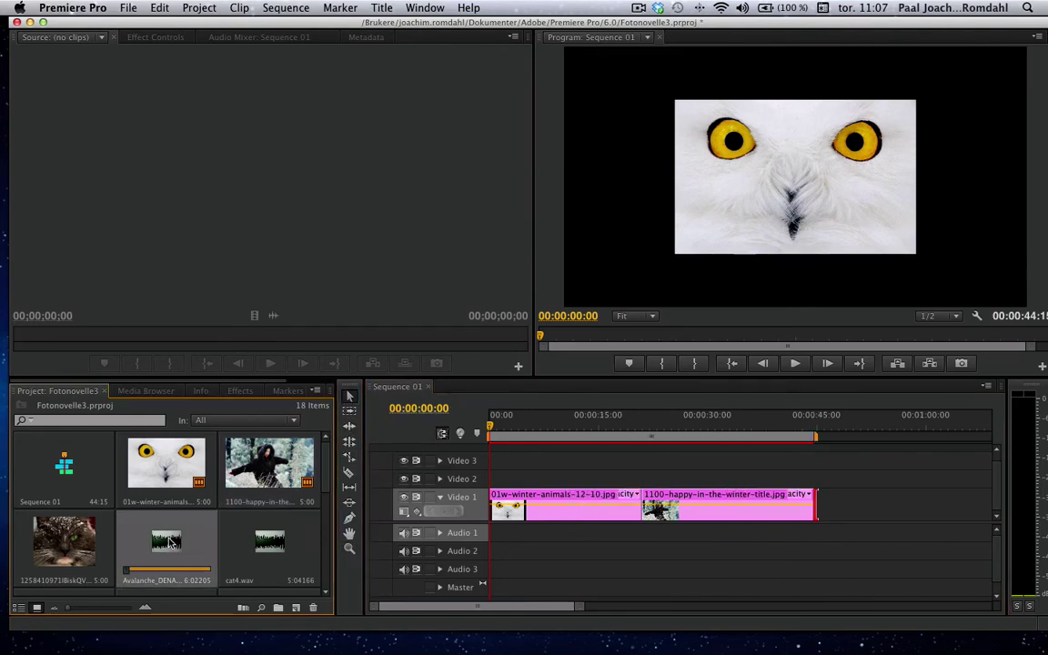
scroll(273, 550, down, 1)
scroll(280, 555, down, 1)
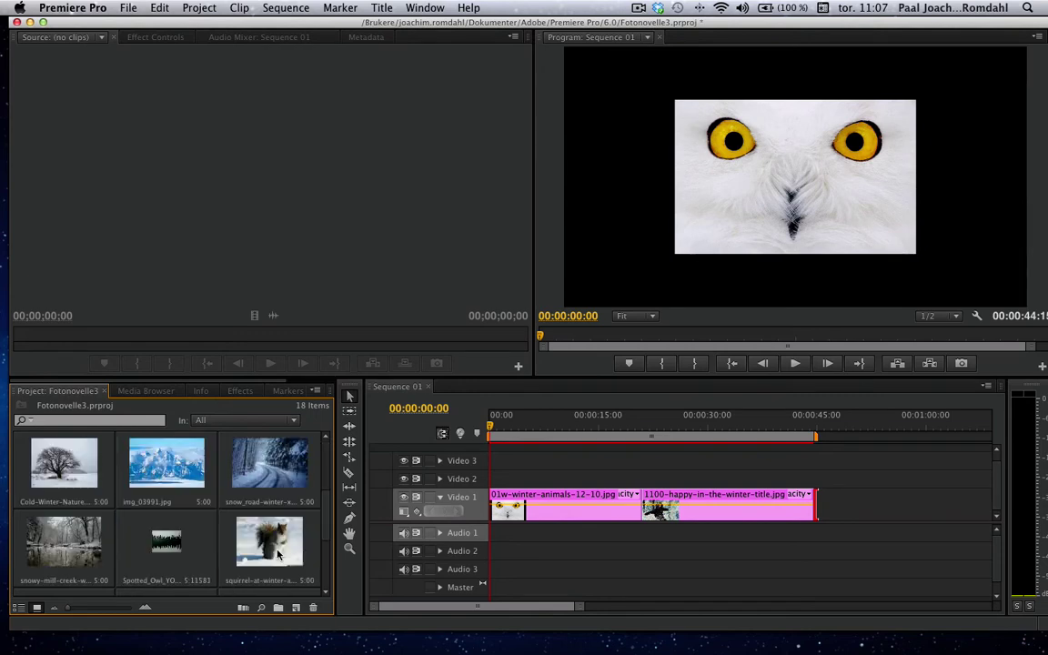
Step: Place the Spotted_Owl sound at 00:00 on Audio 1 and play it back
mouse_move(191, 551)
mouse_down()
mouse_move(555, 533)
mouse_move(543, 574)
mouse_up()
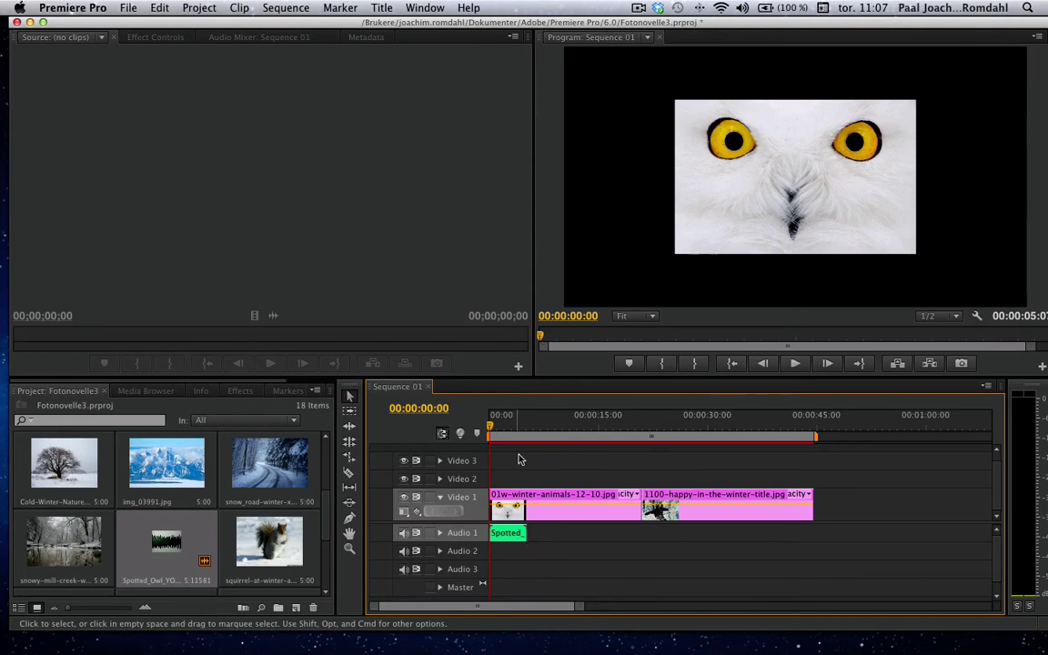
click(794, 363)
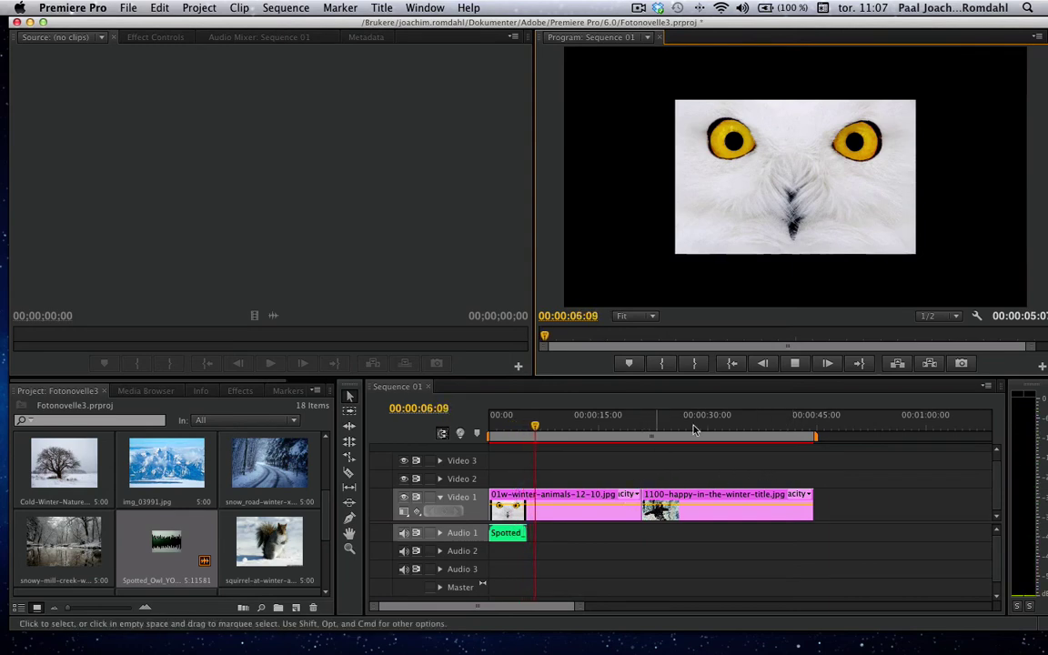
Step: Stop playback, shorten the owl photo to about 12 seconds, and butt the title clip against it
click(794, 363)
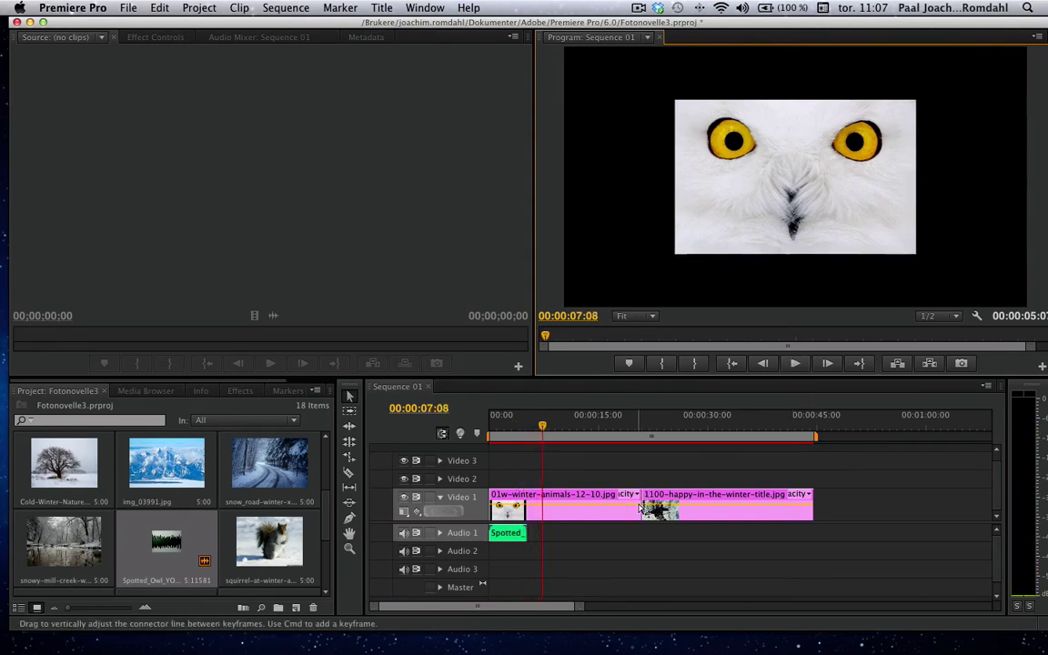
drag(641, 503, 573, 505)
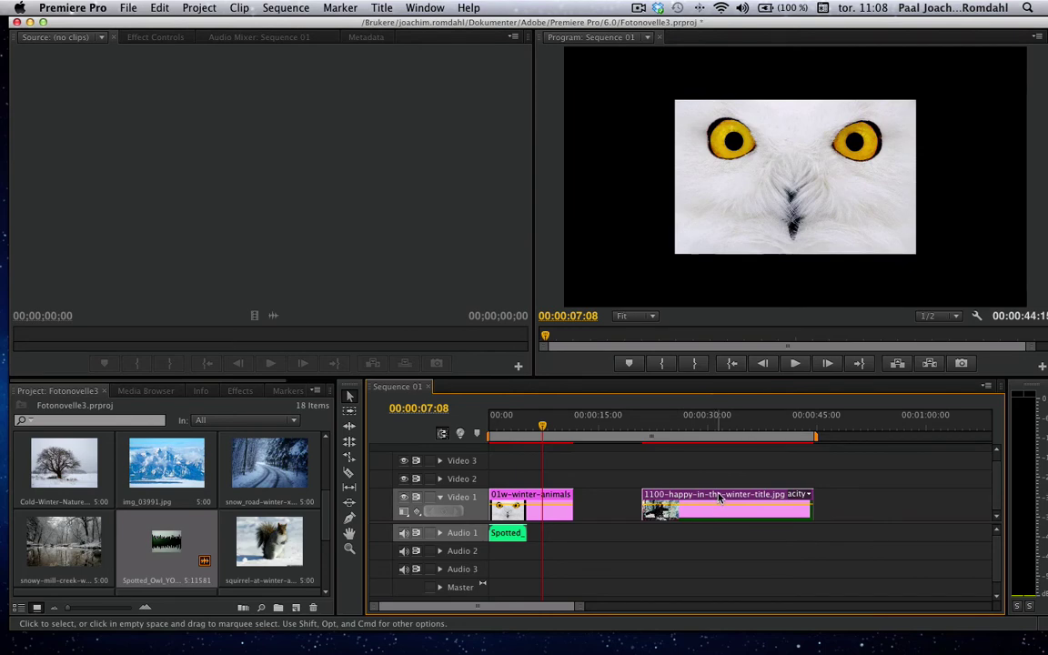
drag(715, 506, 664, 508)
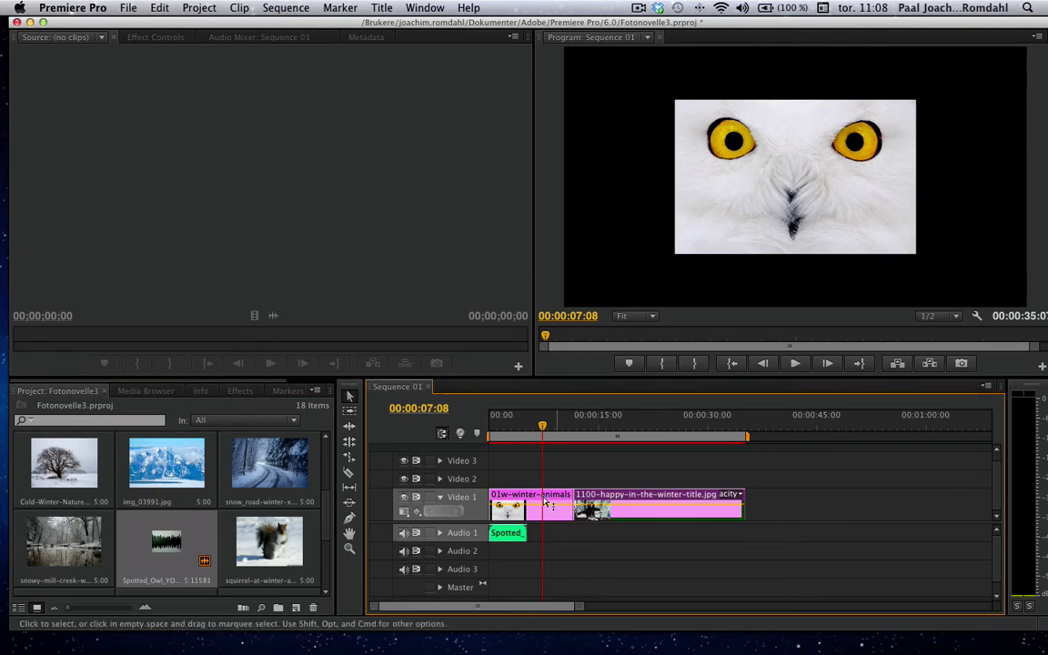
click(240, 391)
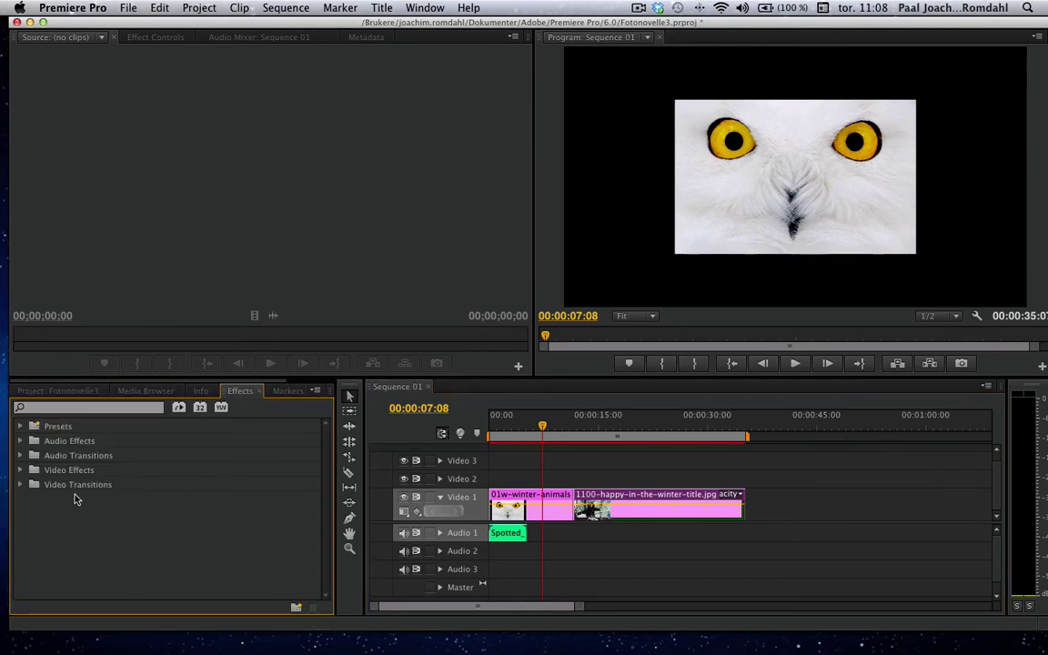
Step: Add a Cross Dissolve between the owl photo and the title clip, then preview it
click(21, 485)
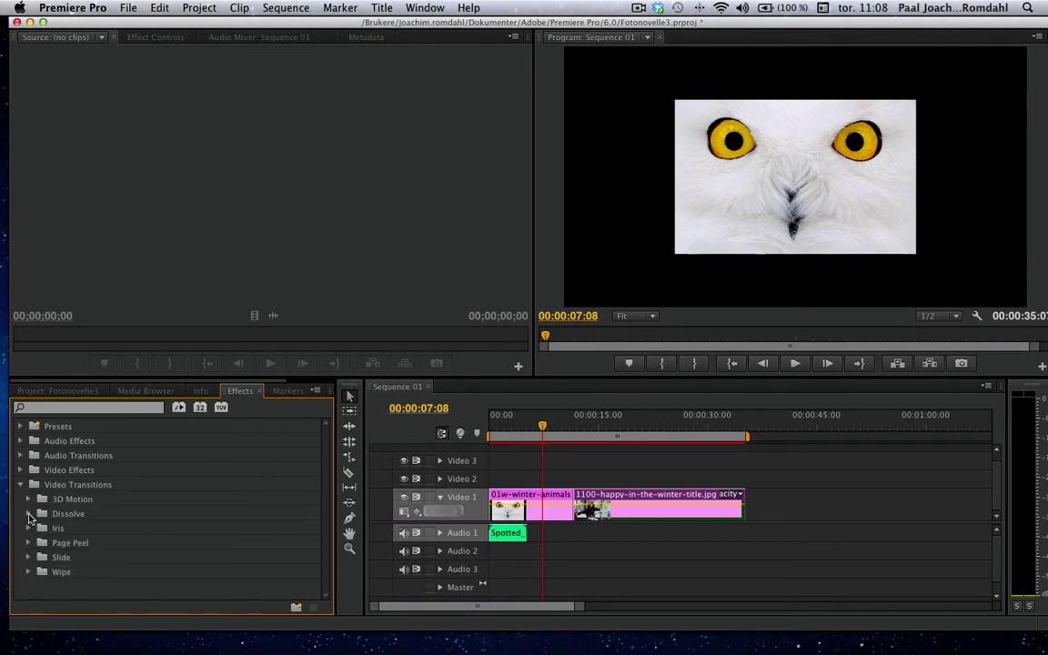
click(30, 514)
click(108, 547)
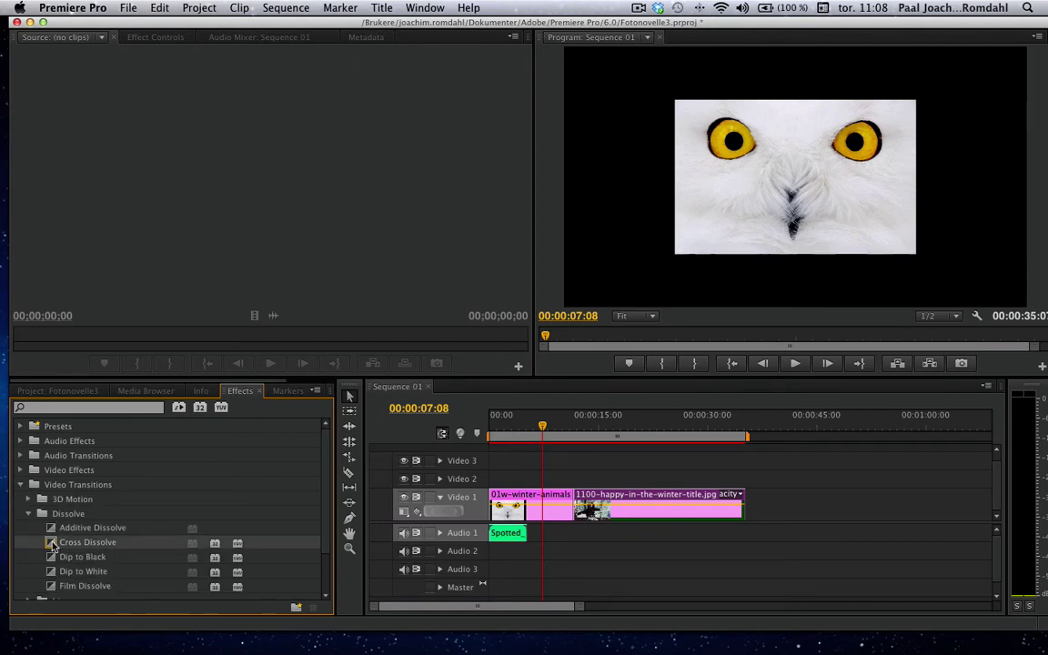
drag(52, 544, 570, 507)
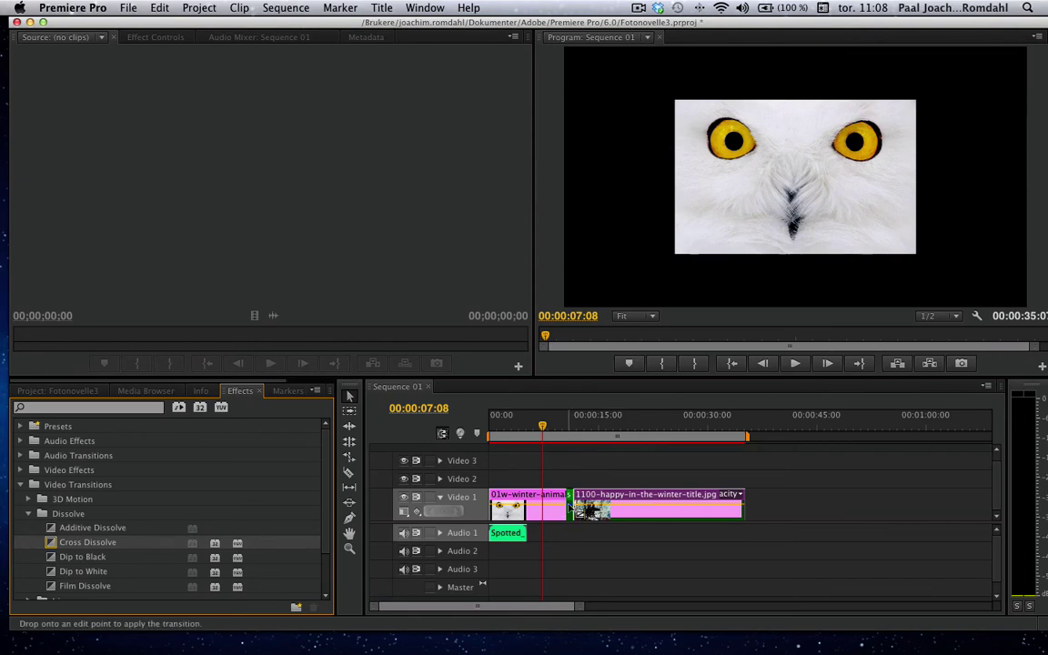
click(589, 511)
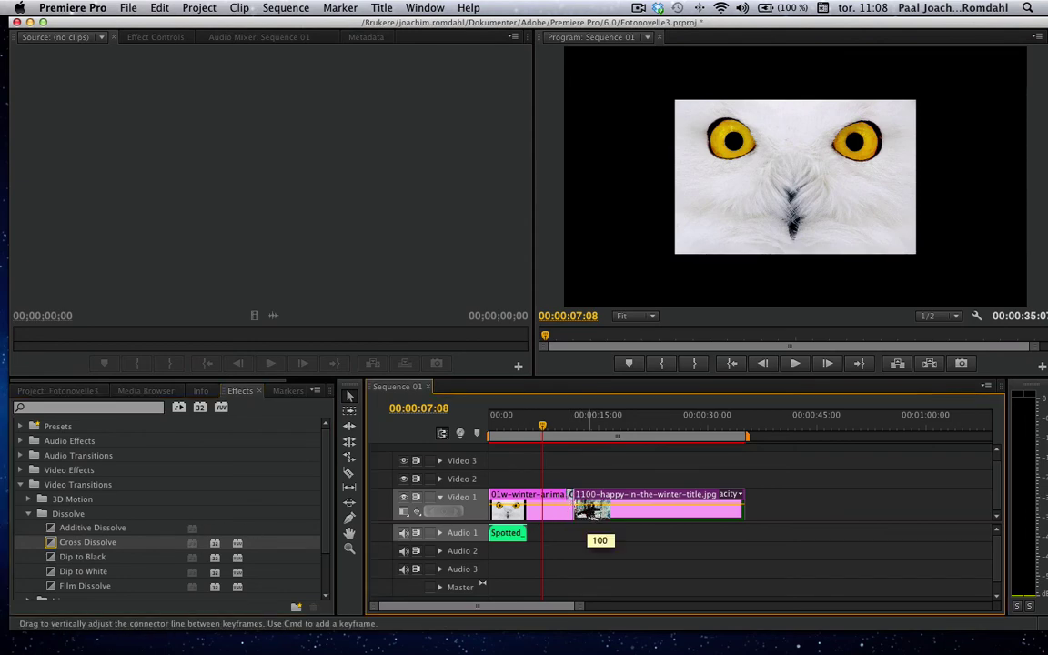
click(794, 363)
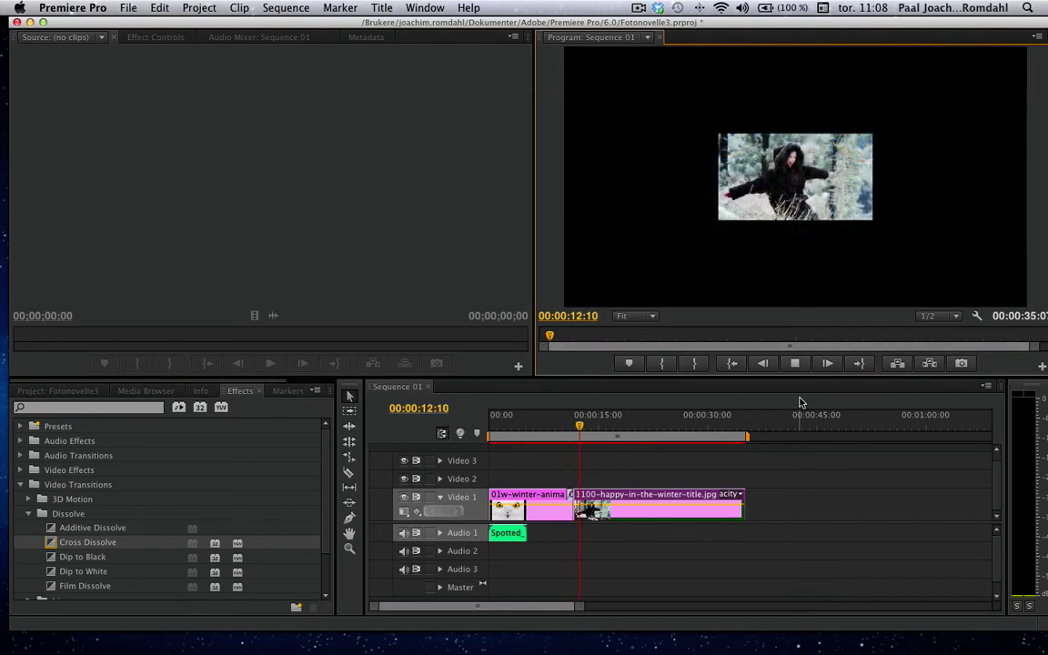
Step: Enlarge the 1100-happy-in-the-winter-title.jpg photo in the Program monitor to fill the frame
click(794, 363)
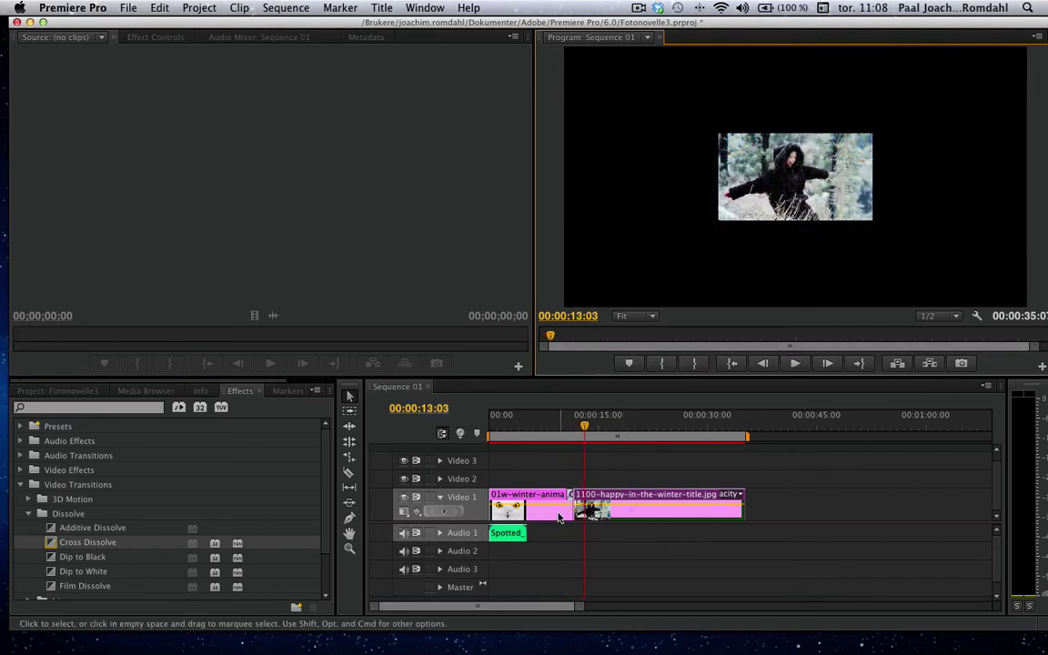
click(786, 196)
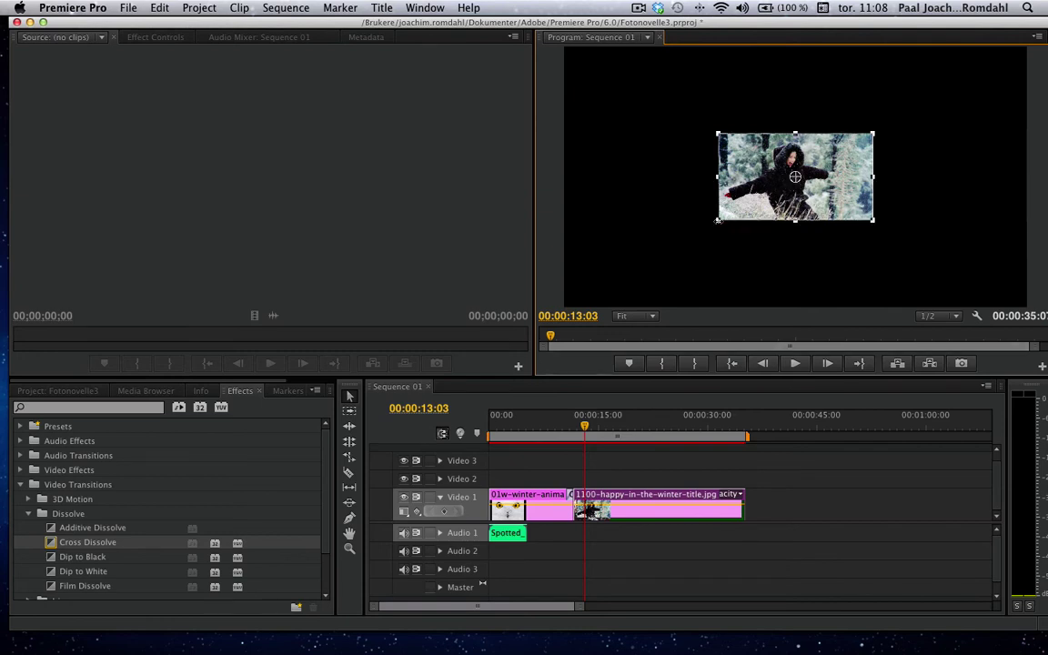
drag(720, 226, 601, 313)
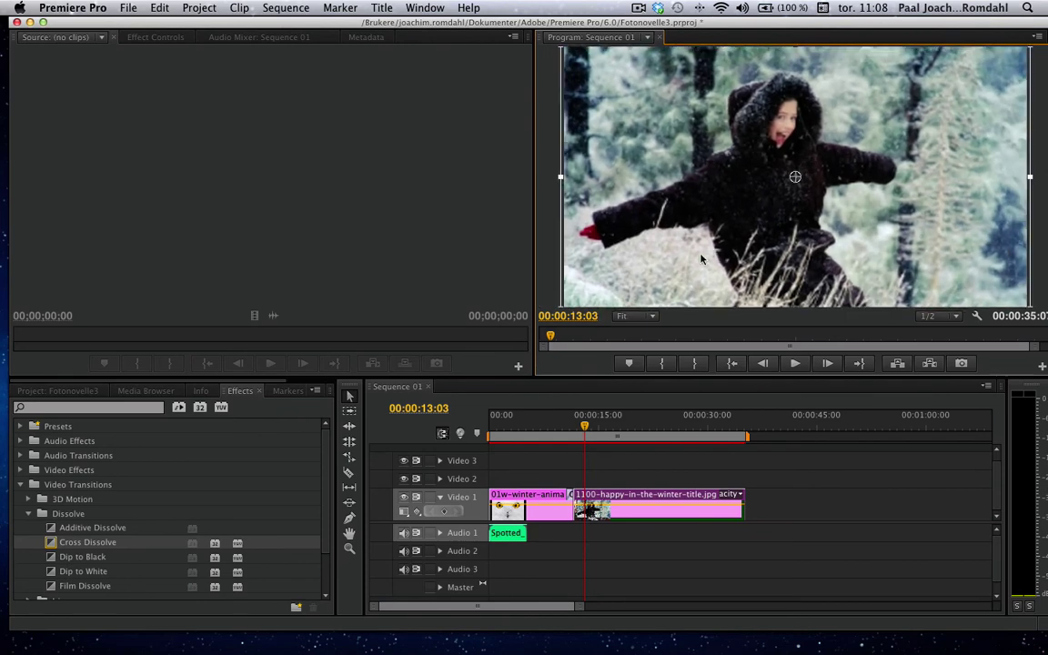
click(544, 424)
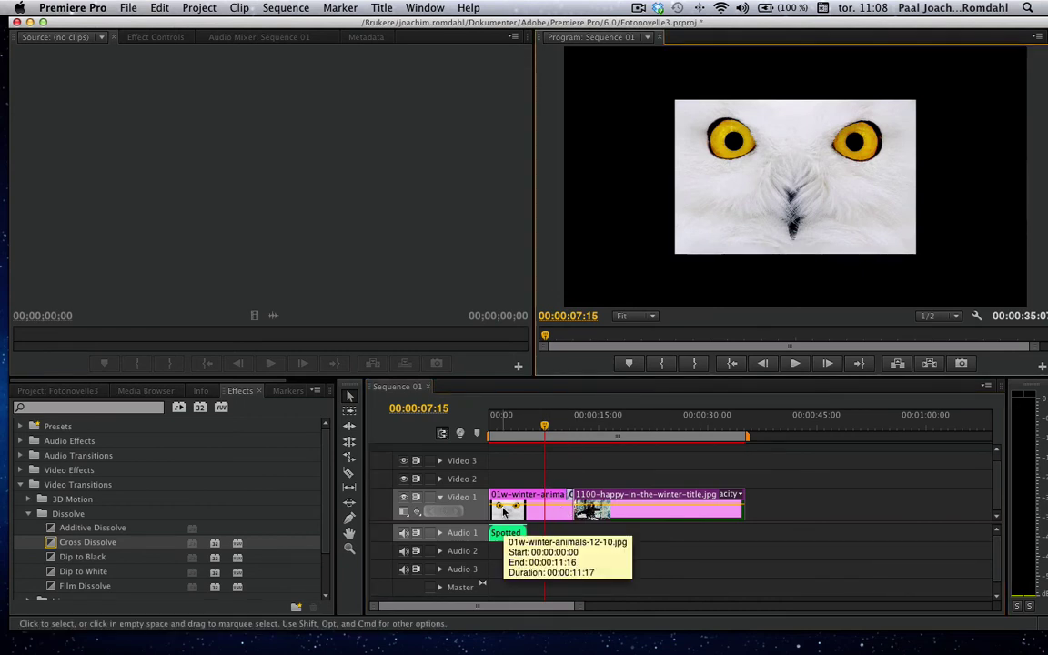
Step: Scale the owl photo to frame size, enlarge it to fill the frame, and preview to 00:00:12:17
right_click(504, 512)
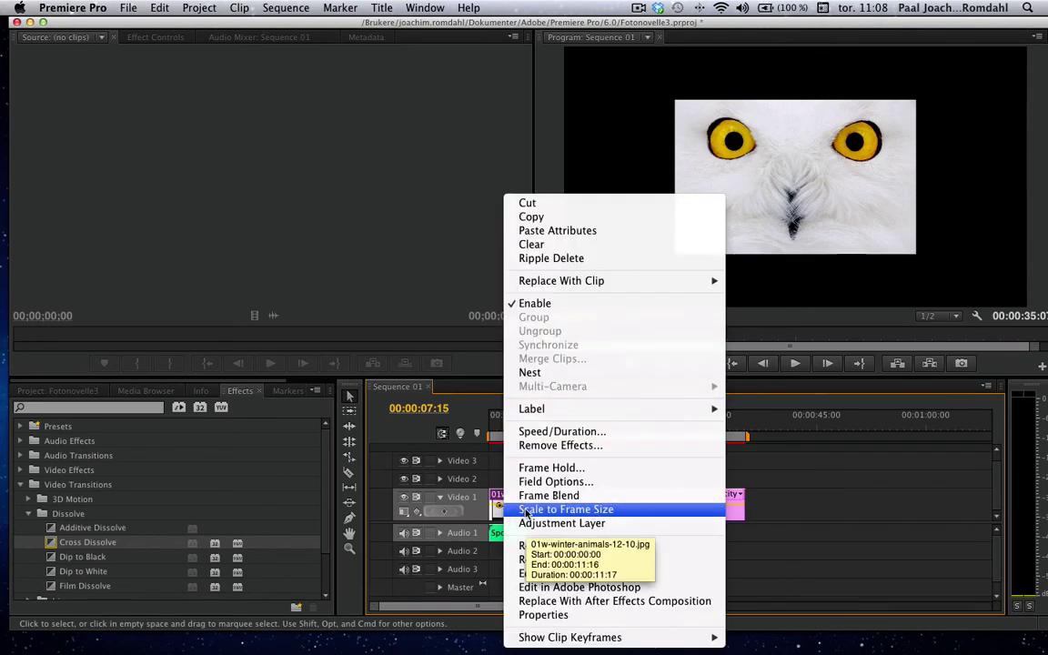
click(527, 512)
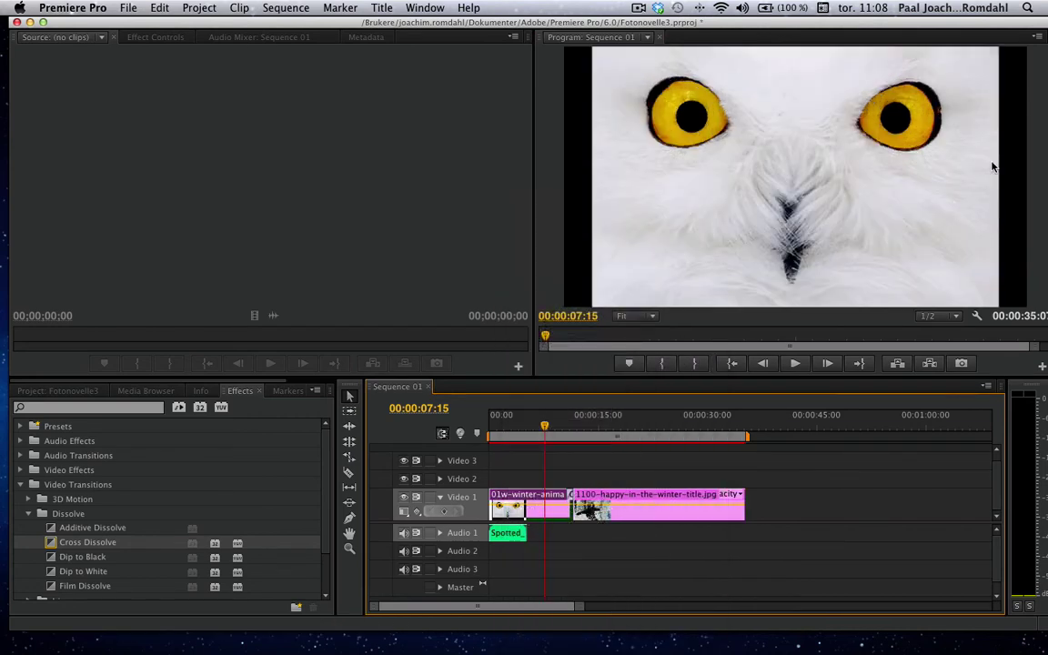
click(755, 231)
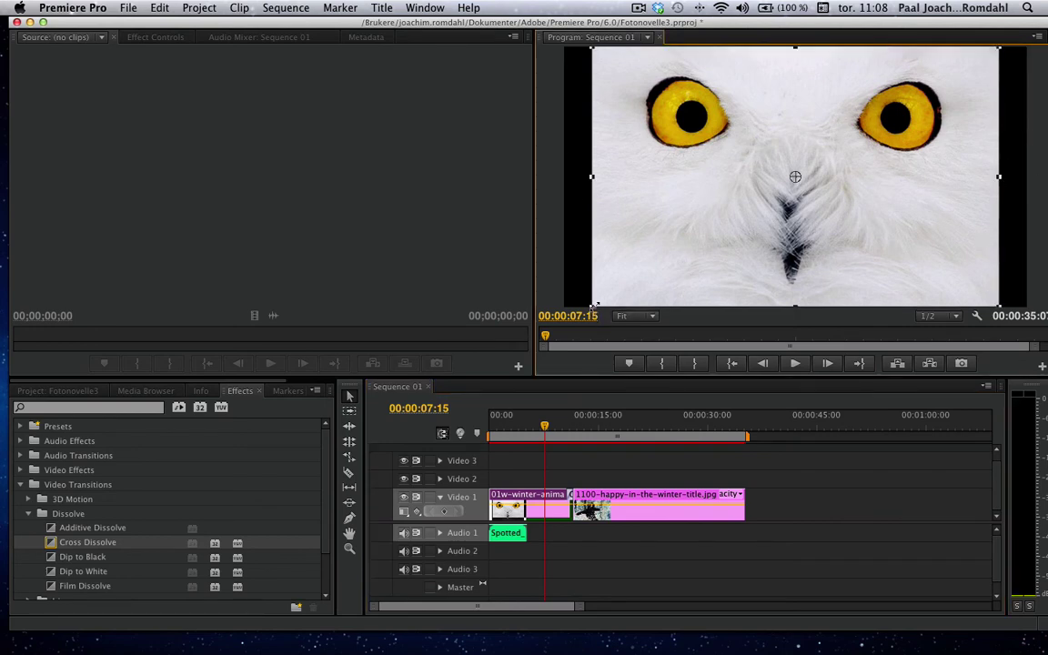
drag(593, 307, 565, 325)
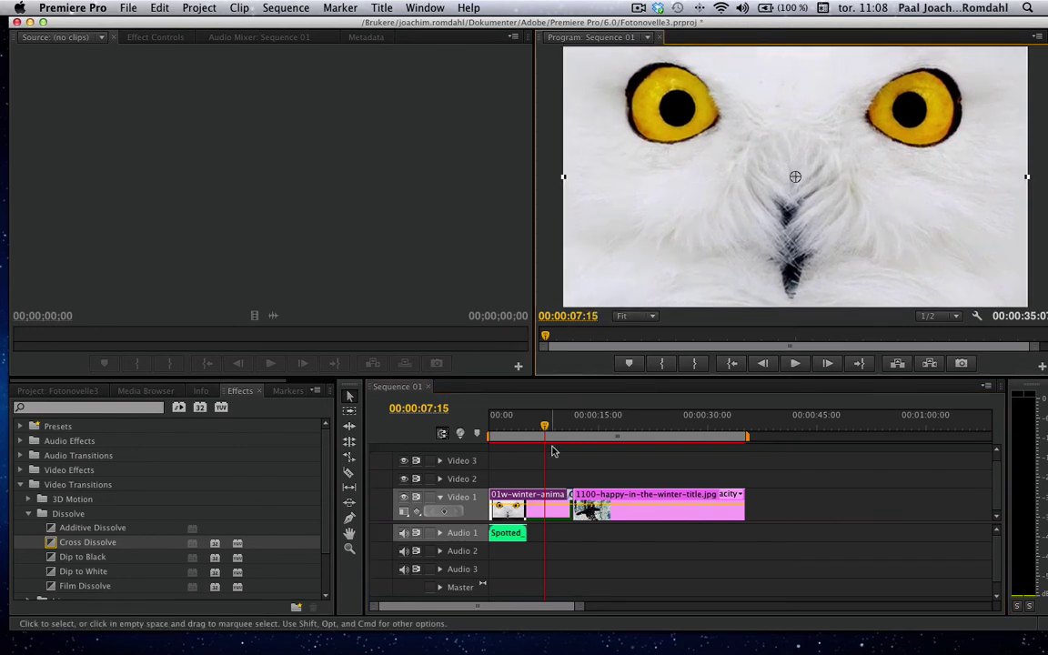
click(795, 363)
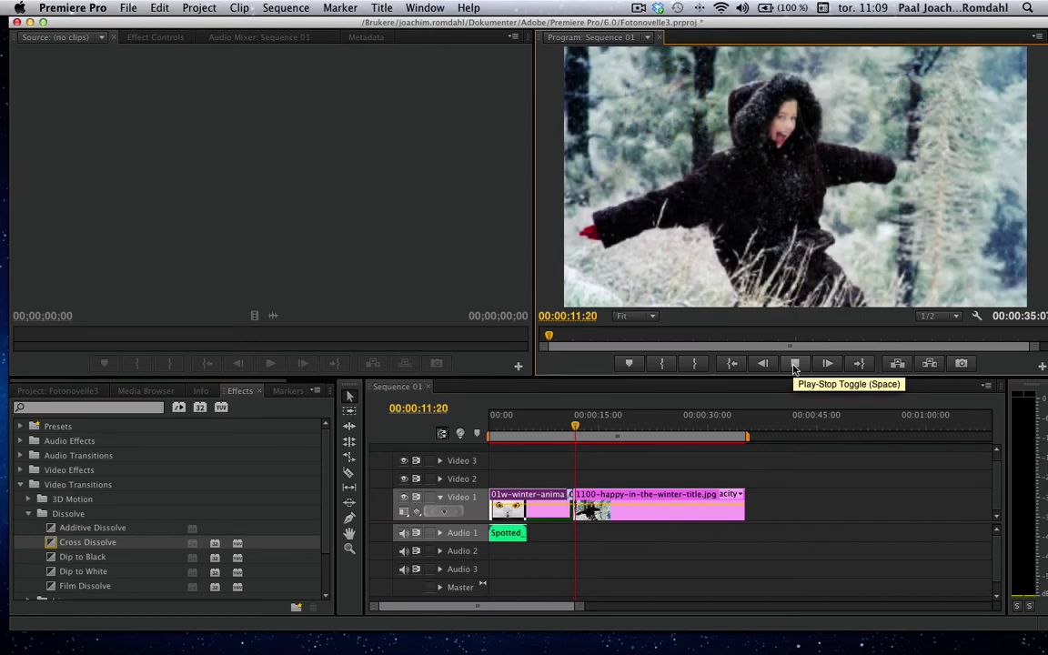
click(794, 363)
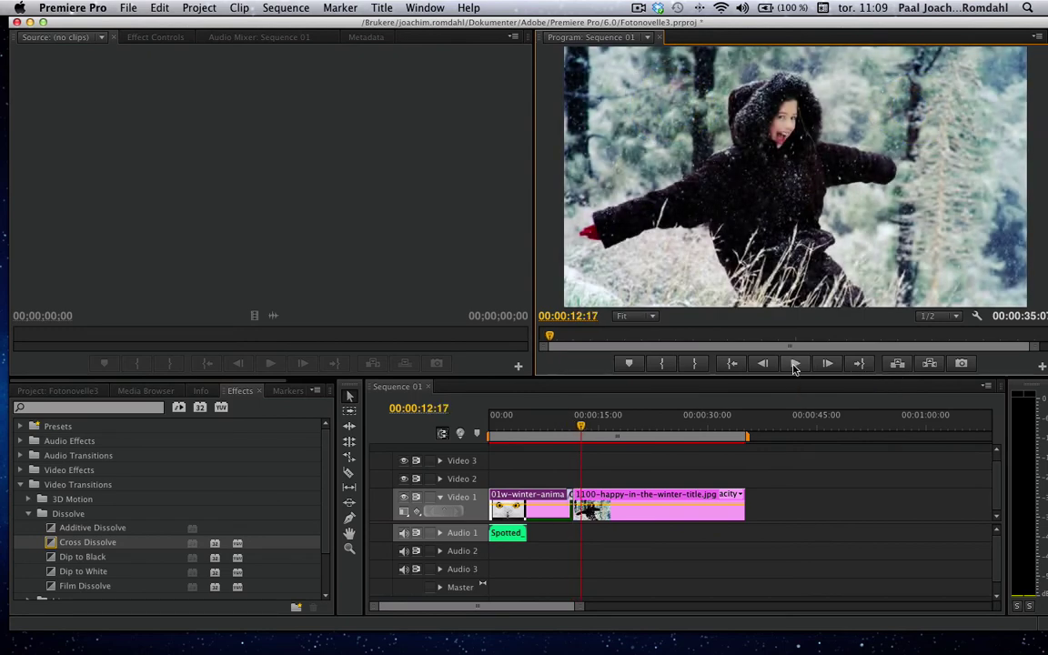
Step: Save the Fotonovelle3 project from the File menu
click(129, 9)
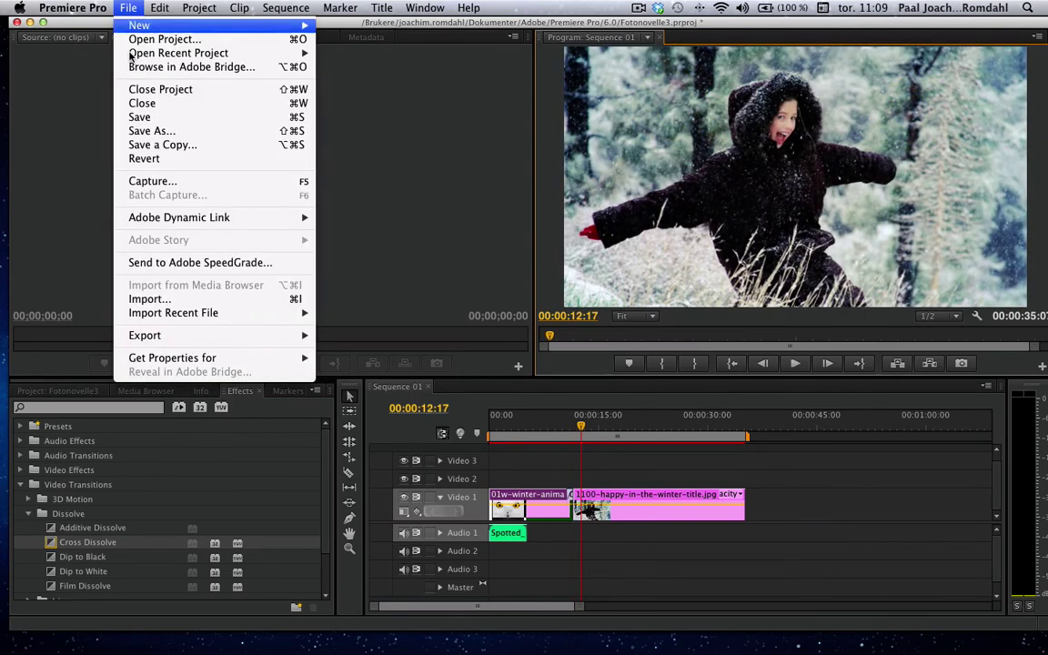
click(134, 117)
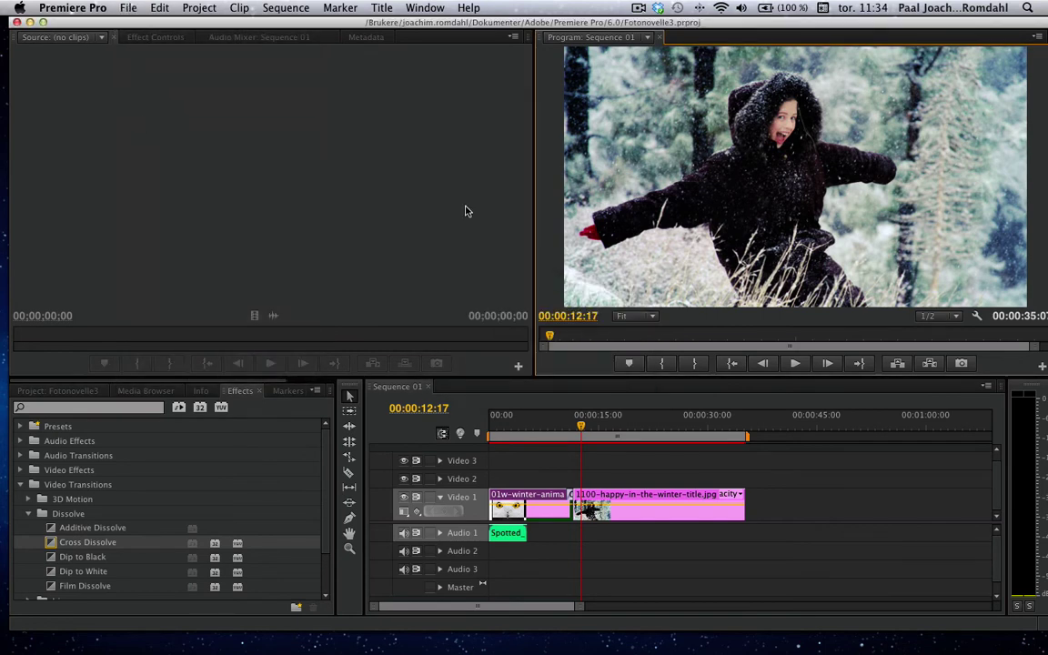
click(128, 9)
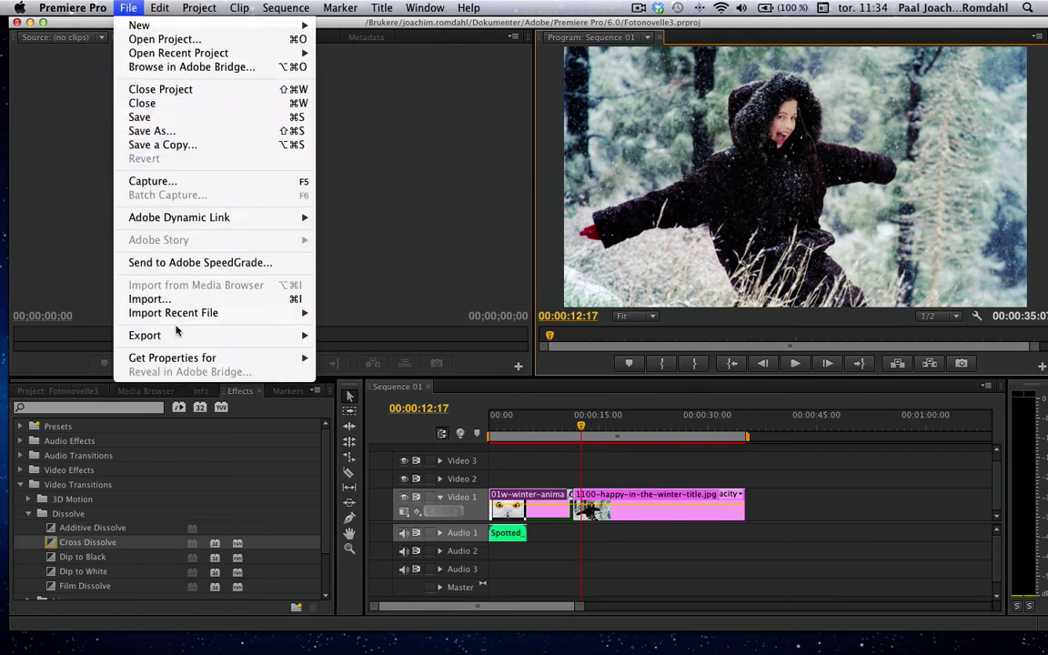
Step: Export Sequence 01 as H.264 with the HD 1080p 25 preset, output Sequence 01_1.mp4
mouse_move(178, 335)
click(346, 335)
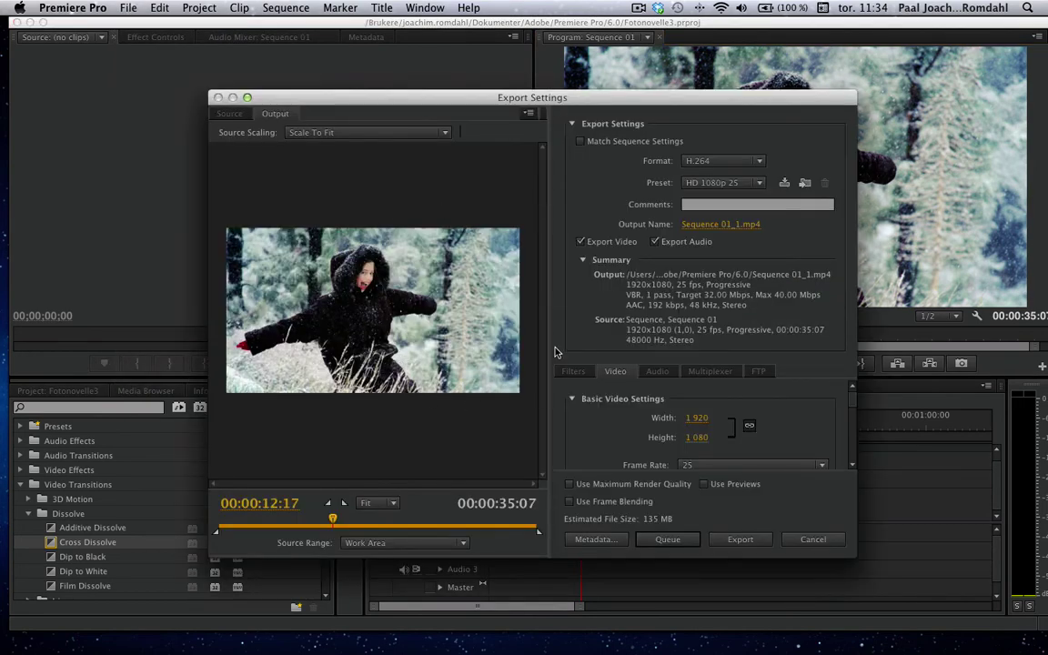
click(762, 162)
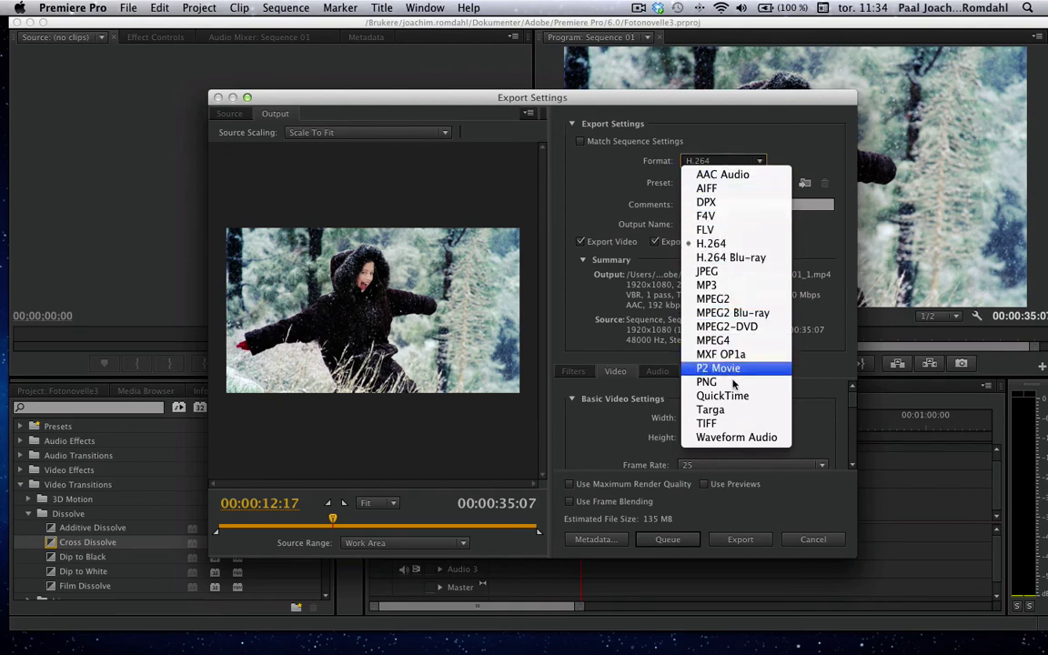
click(742, 246)
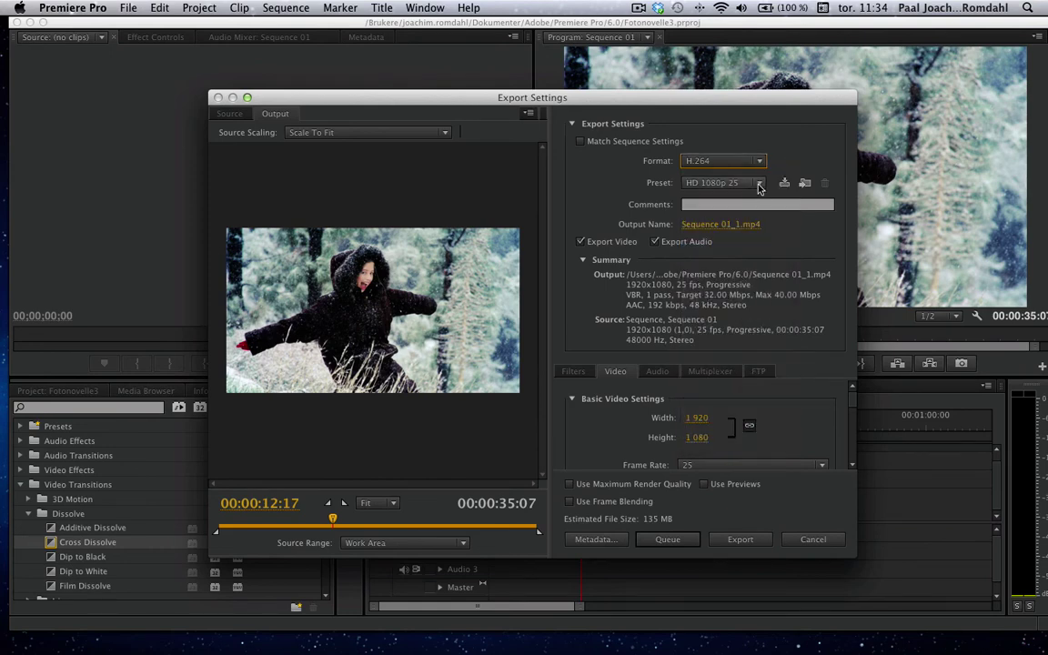
click(728, 183)
scroll(764, 503, down, 4)
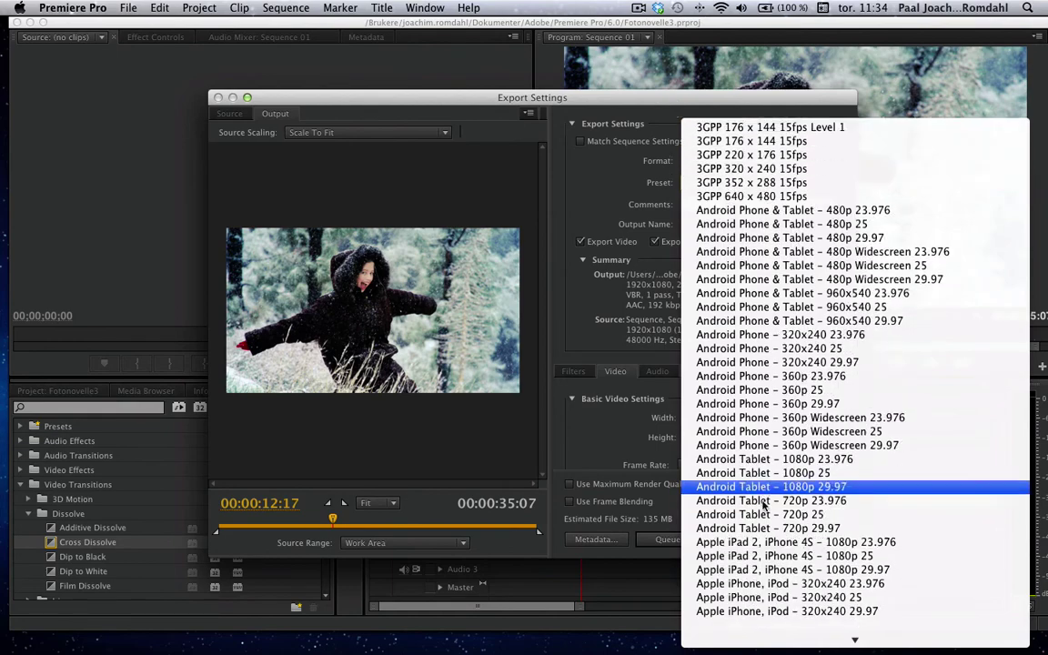
scroll(764, 503, down, 3)
scroll(764, 503, down, 4)
scroll(764, 503, down, 1)
scroll(764, 503, down, 3)
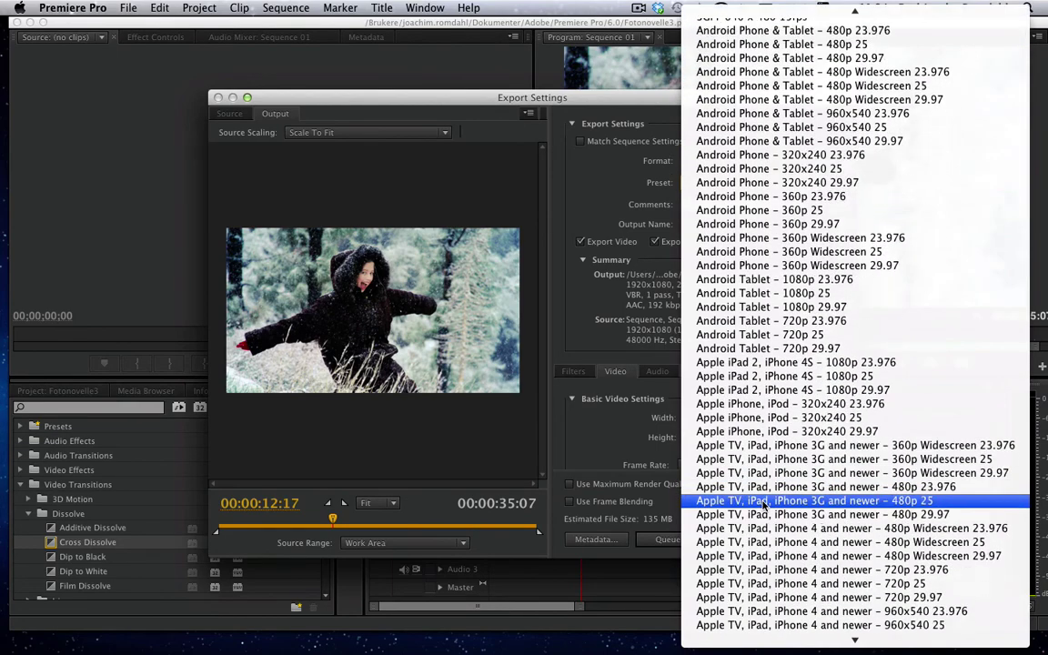
scroll(764, 503, down, 9)
scroll(764, 504, down, 10)
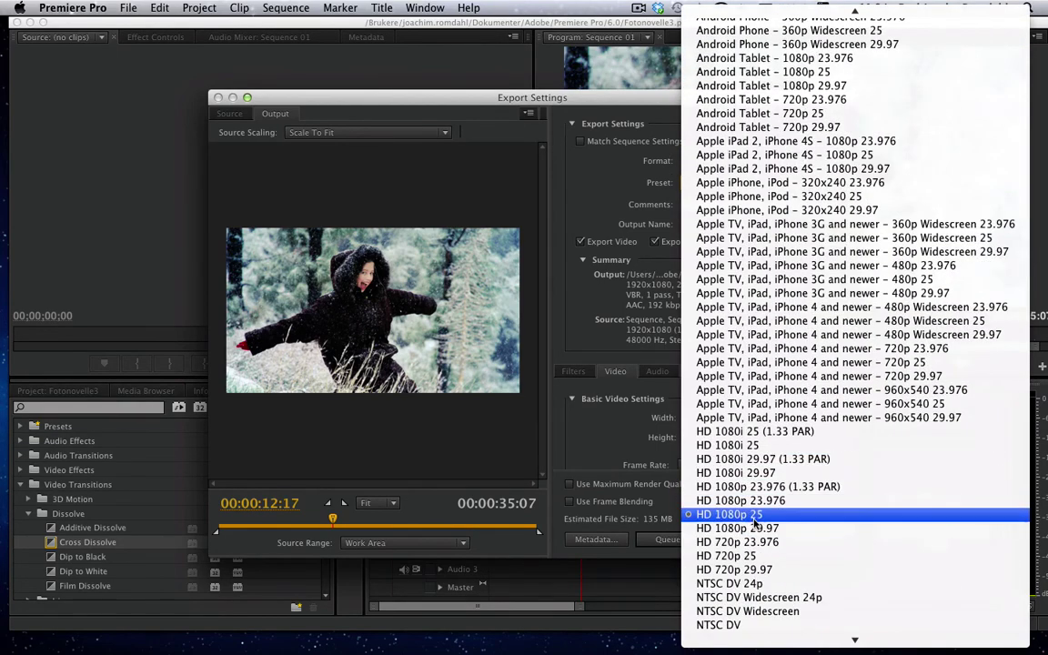
click(754, 517)
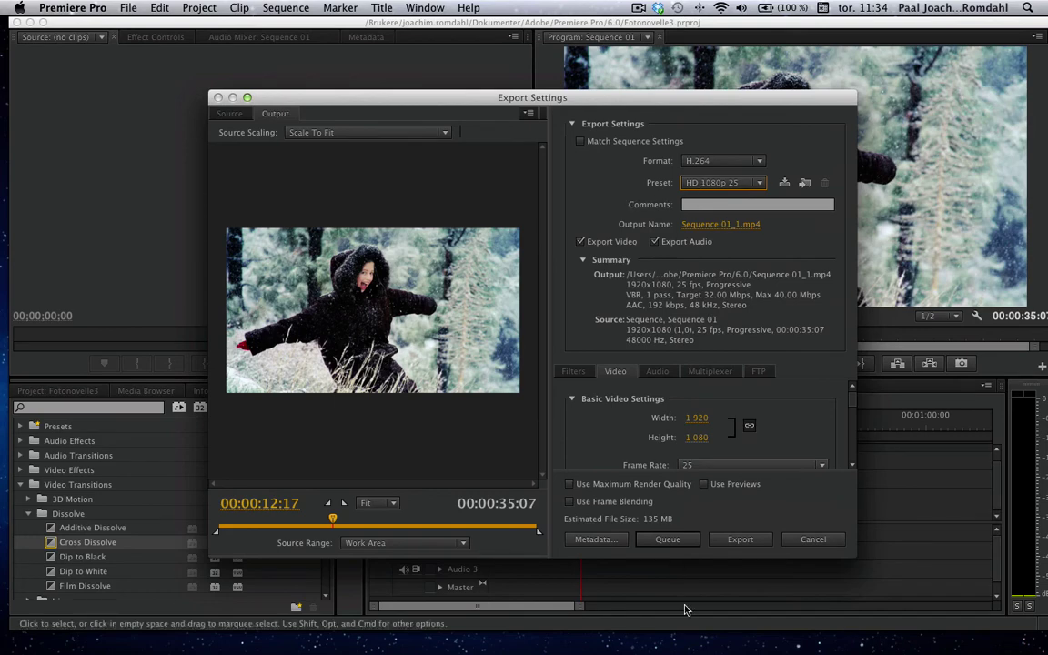
Step: Queue Sequence 01 in Media Encoder, encode it to Sequence 01_1.mp4, then minimize the encoder
click(667, 540)
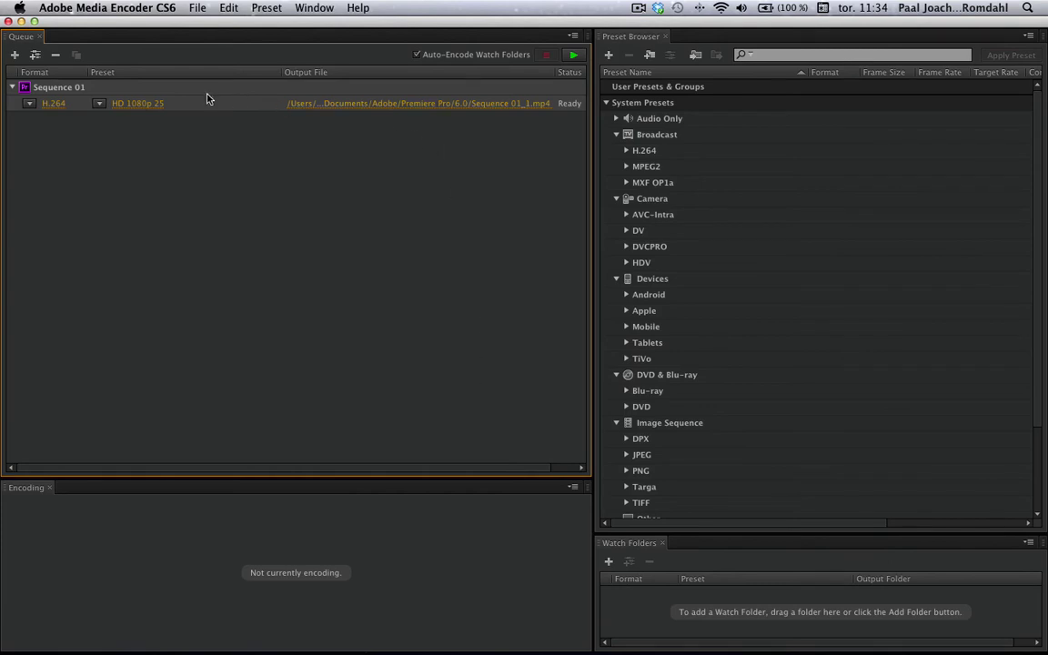
click(574, 57)
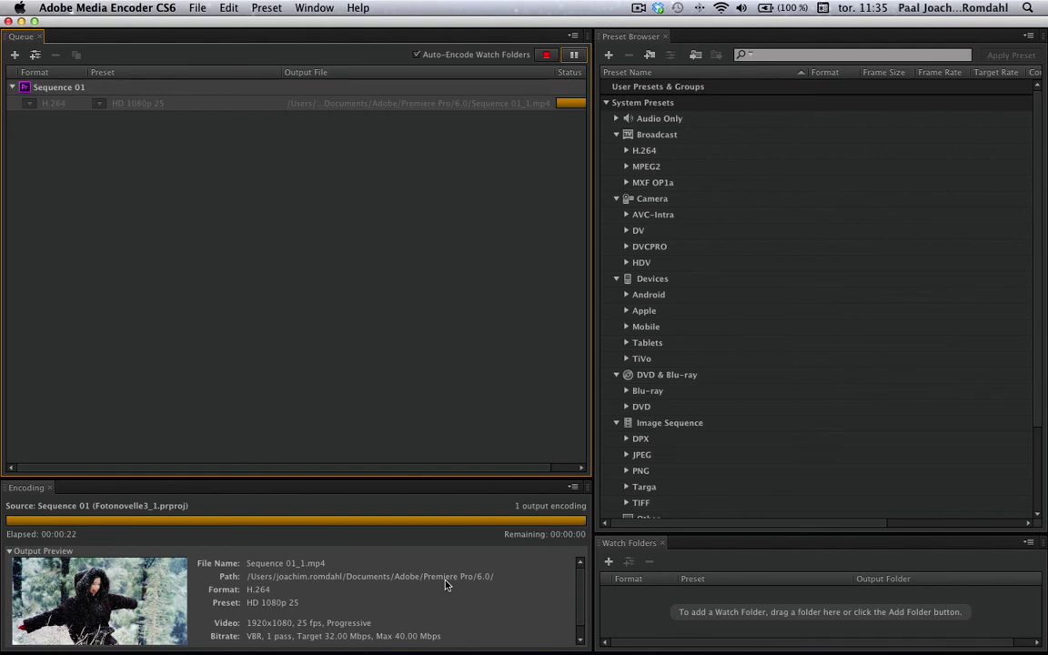
click(21, 21)
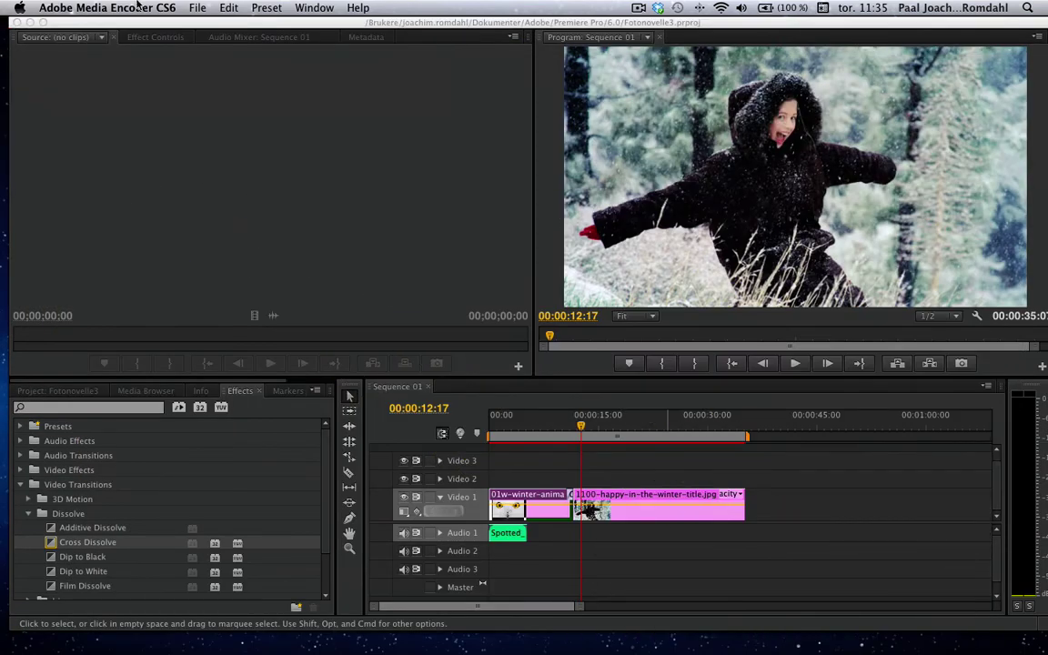
Step: Browse Dokumenter > Adobe > Premiere Pro > 6.0 in Finder and select Sequence 01_1.mp4
click(29, 21)
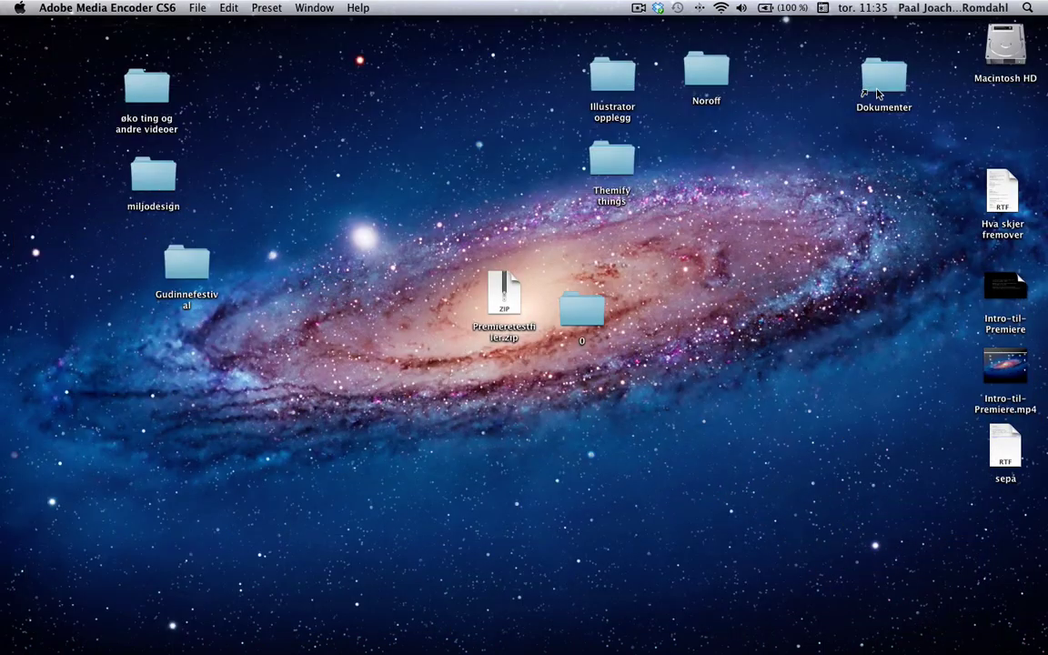
double_click(878, 94)
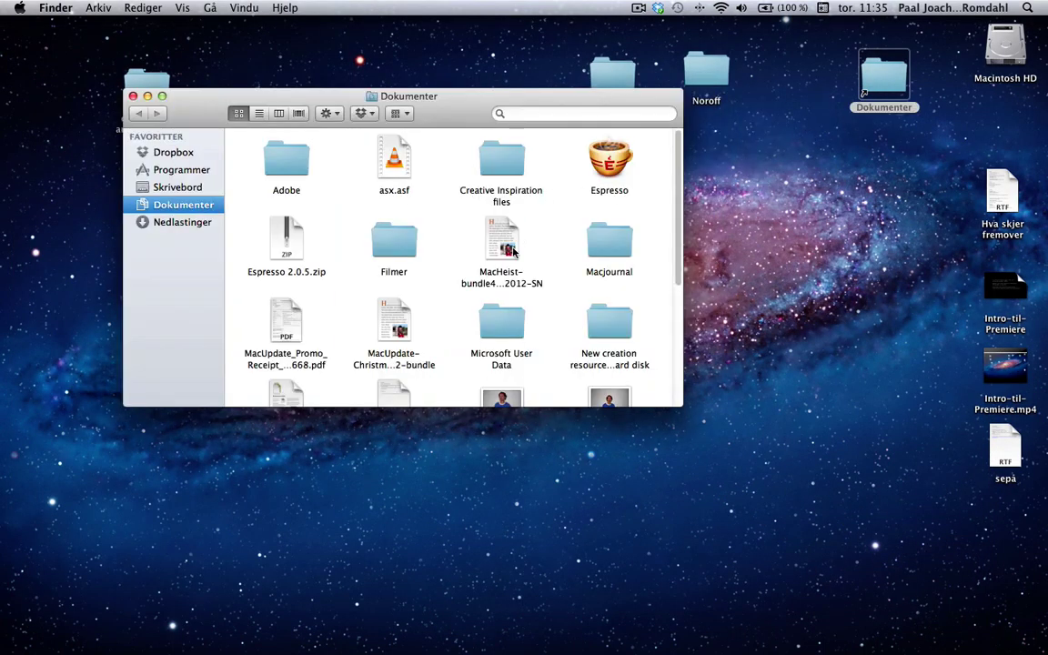
scroll(552, 276, down, 2)
scroll(553, 276, up, 2)
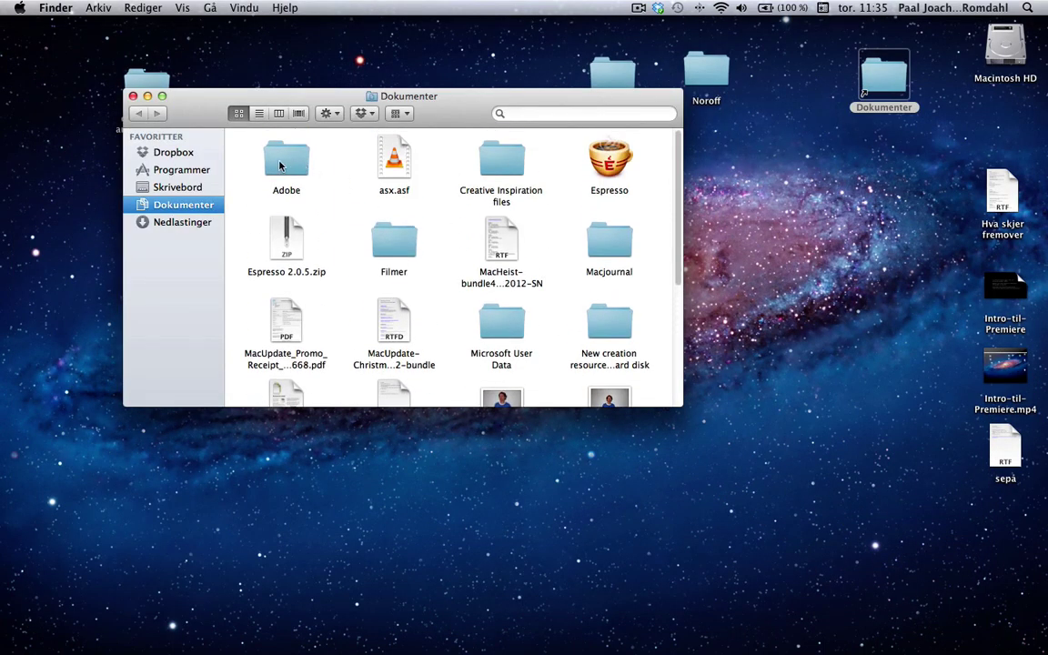
double_click(280, 165)
double_click(364, 148)
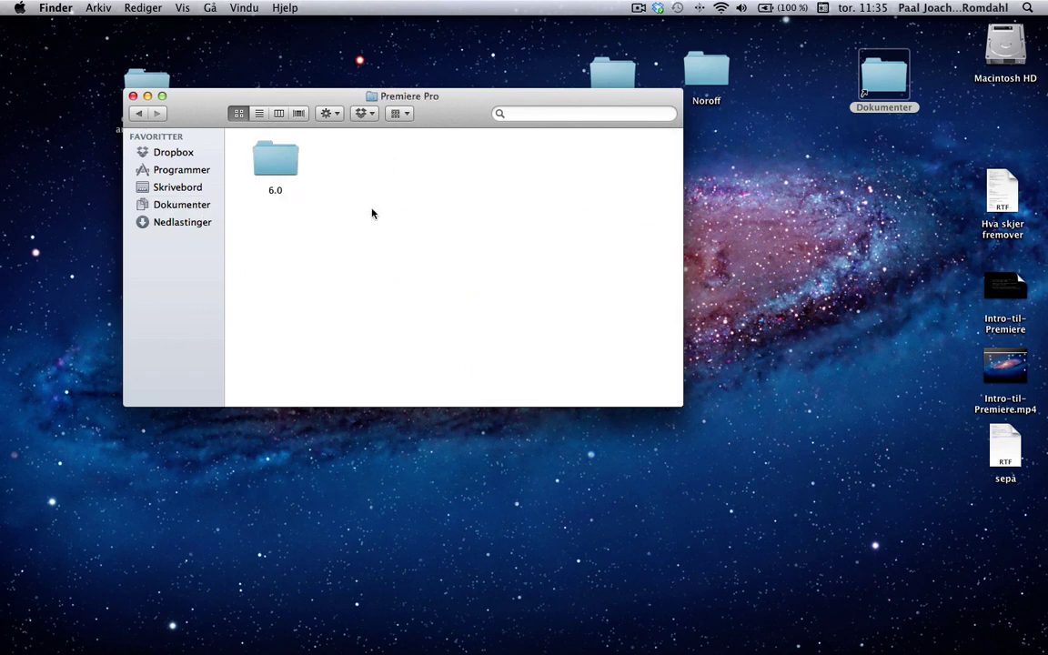
double_click(268, 156)
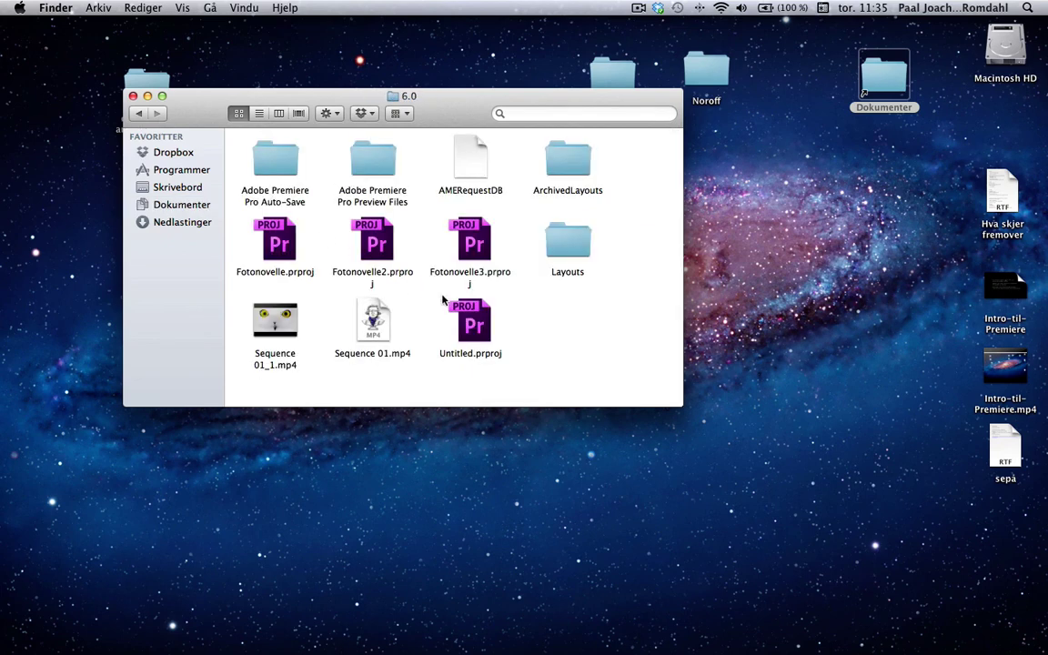
click(294, 315)
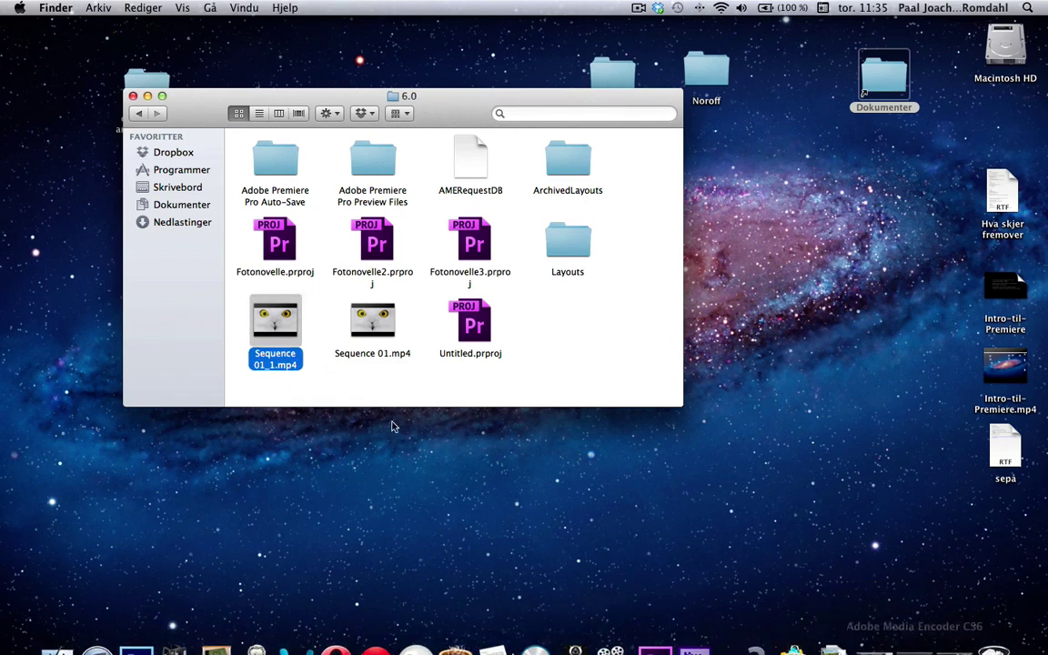
right_click(291, 333)
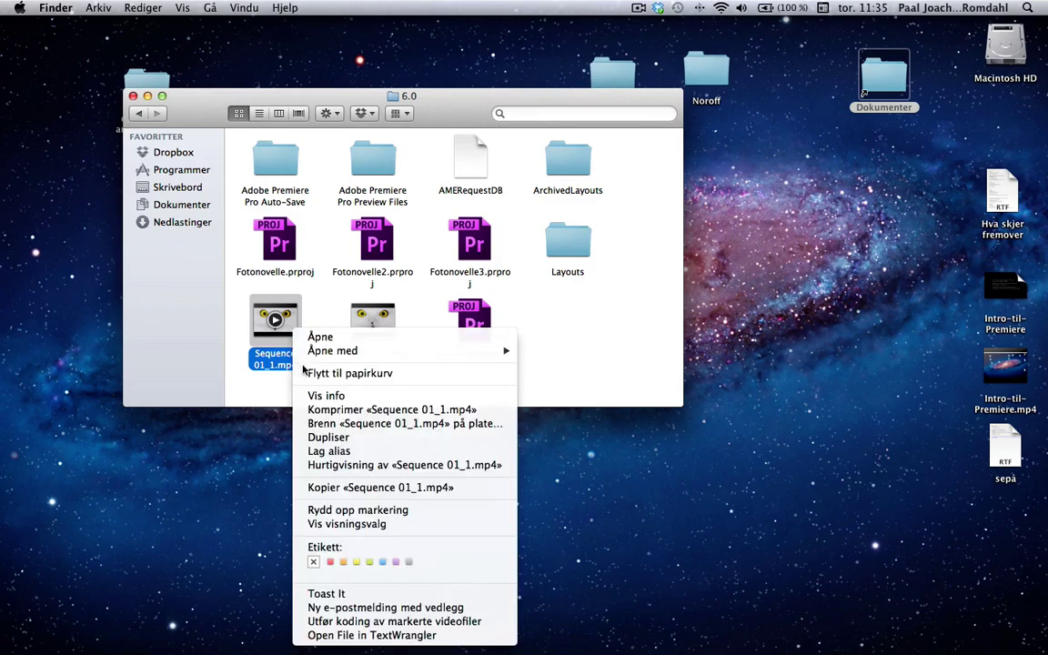
click(326, 396)
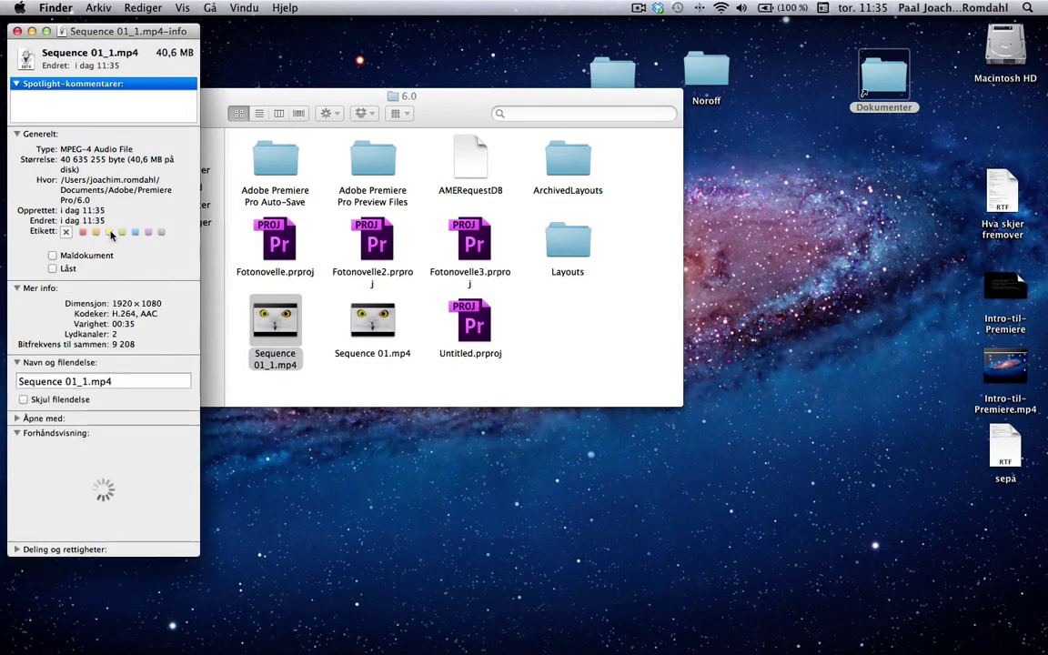
click(18, 33)
click(553, 334)
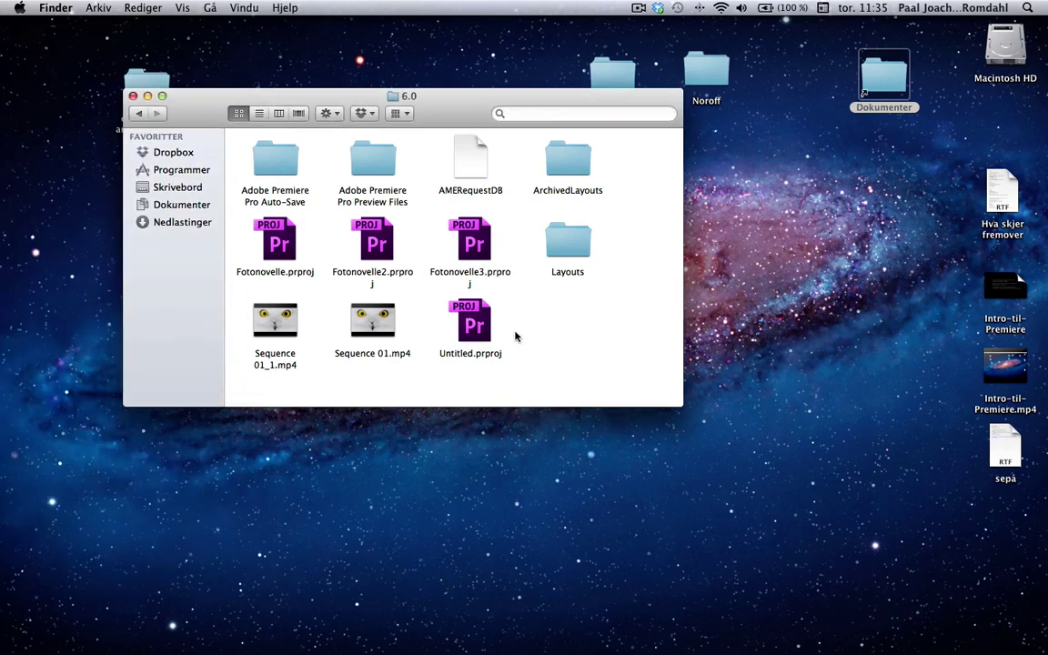
mouse_move(269, 319)
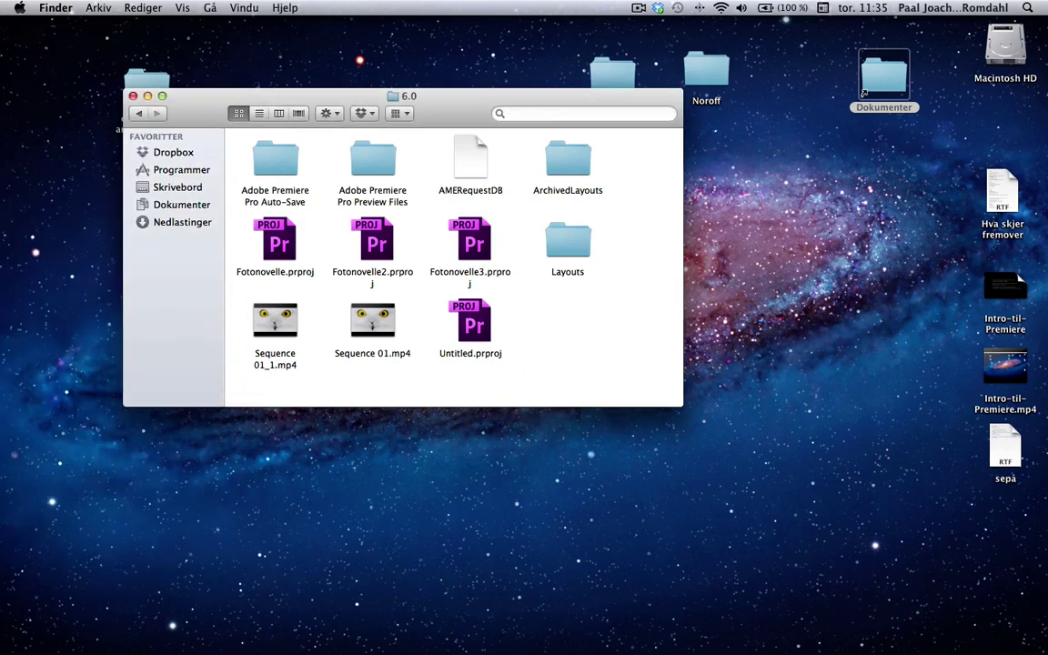